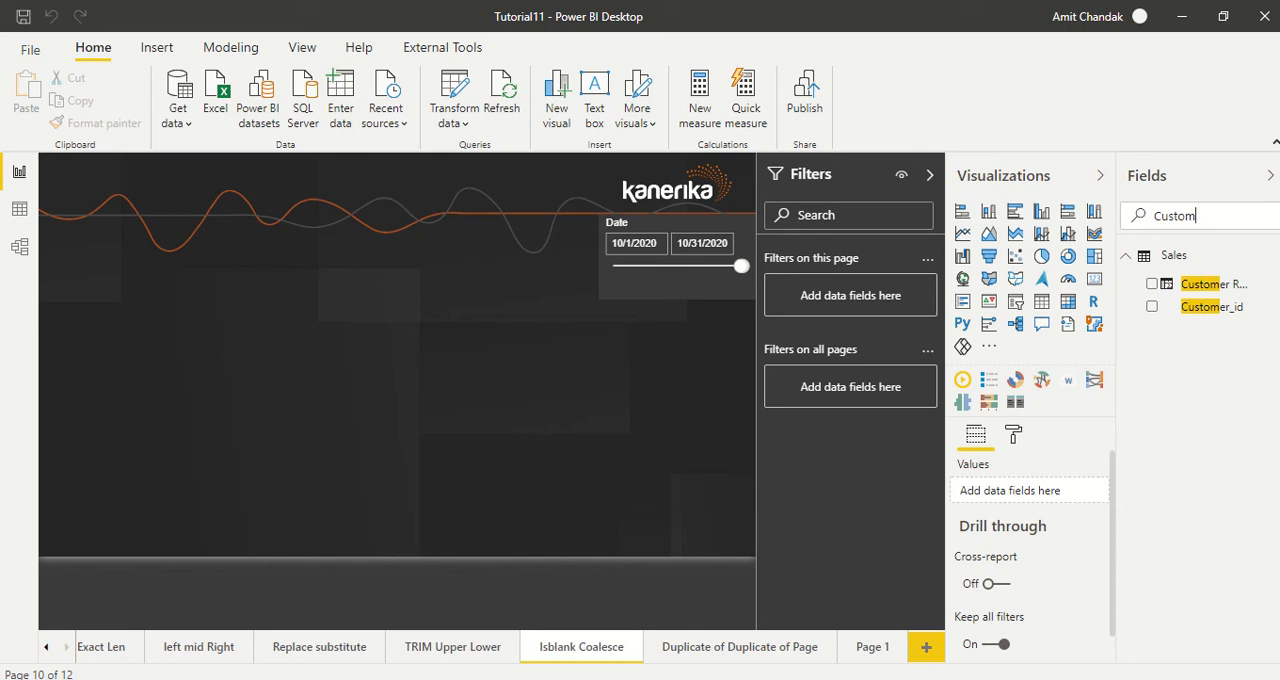
Step: Create a table visual on the Isblank Coalesce page with Customer_id and the MTD Sales measure
drag(1210, 308, 484, 580)
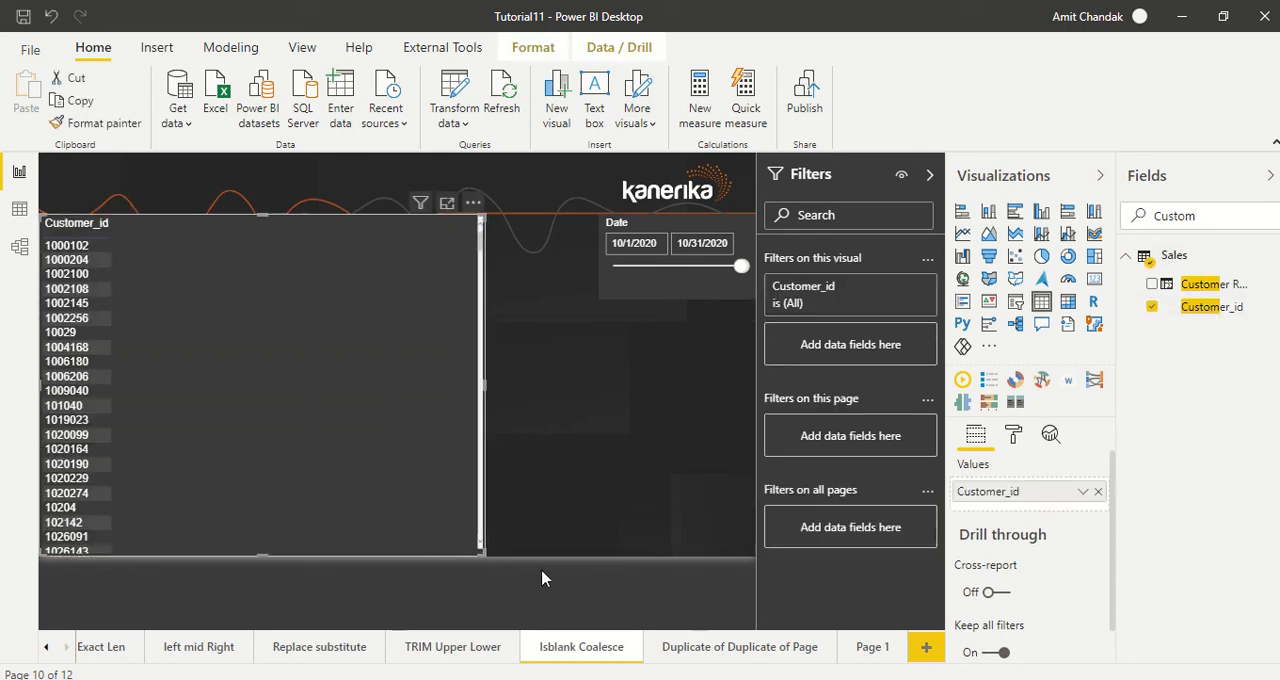
double_click(1180, 212)
text(Mtd)
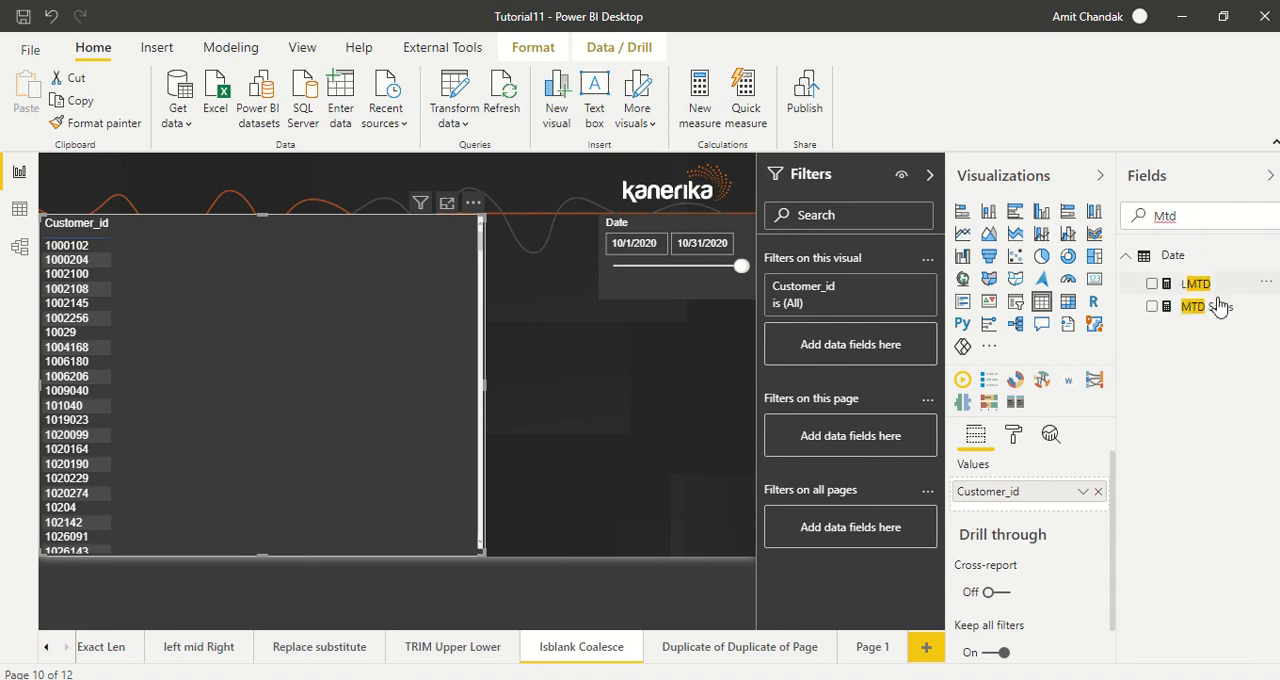
drag(1218, 306, 251, 251)
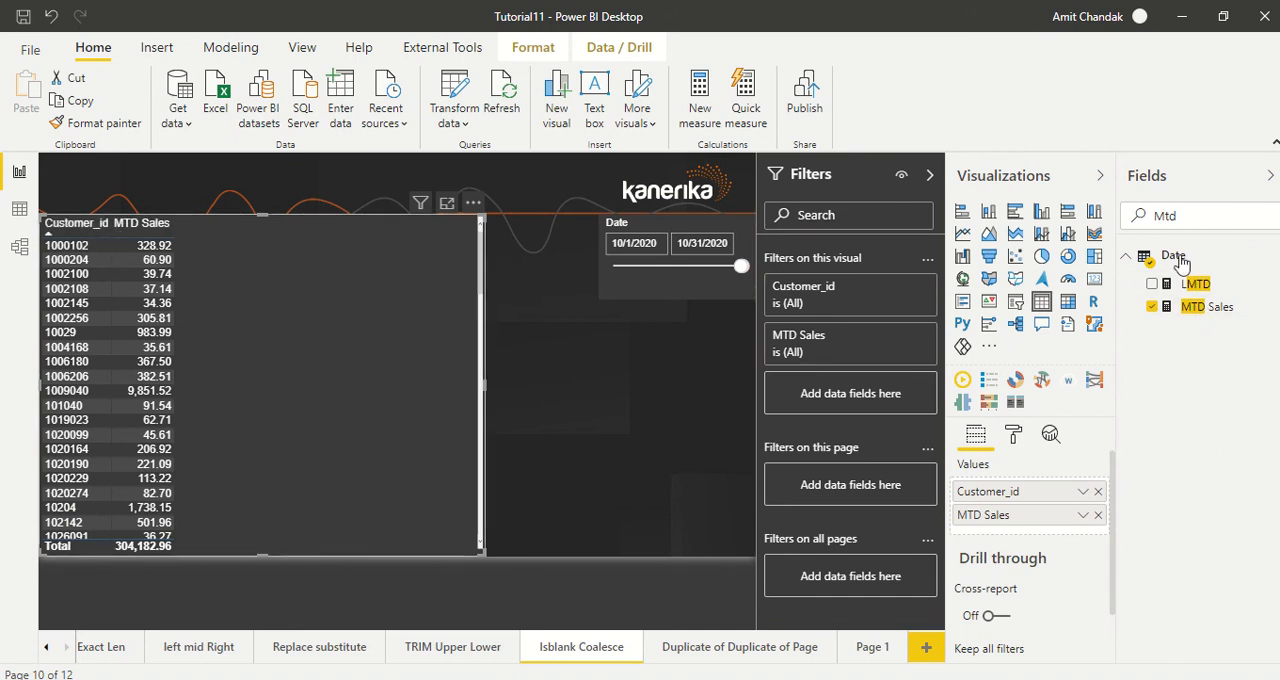
Step: Add the LMTD measure to the customer table, toggling it off and back on to compare the rows
click(1208, 313)
drag(1196, 284, 332, 262)
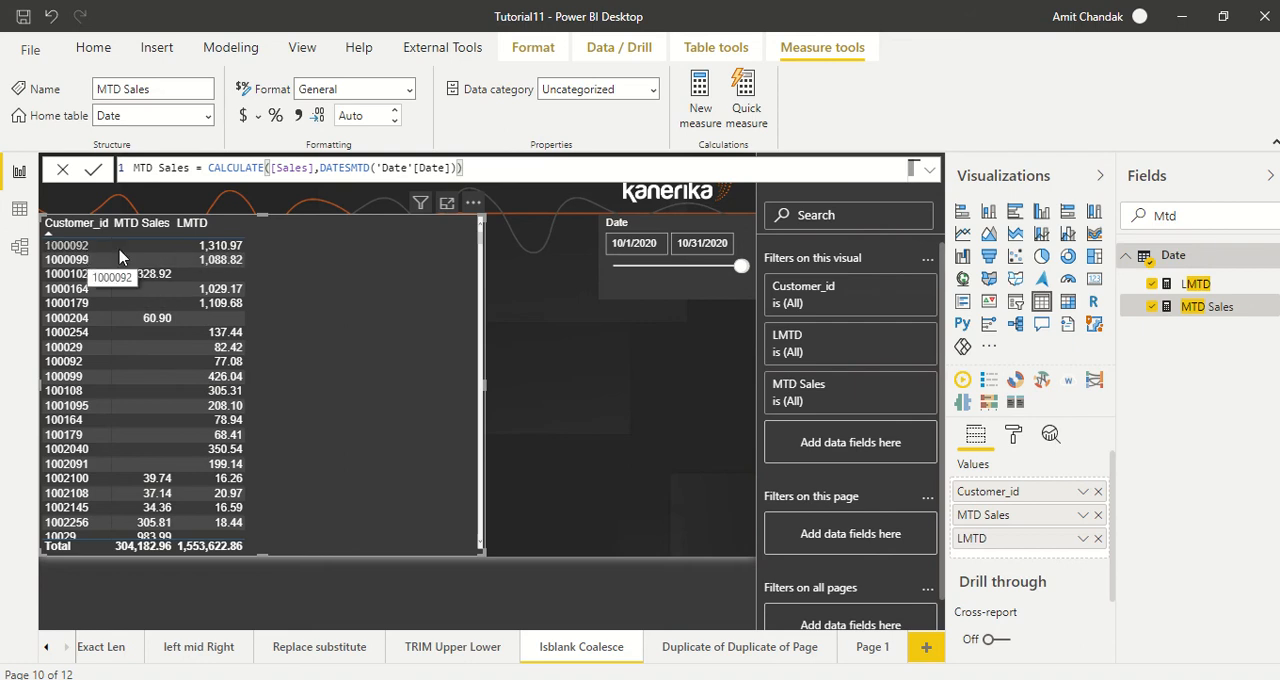
click(1152, 284)
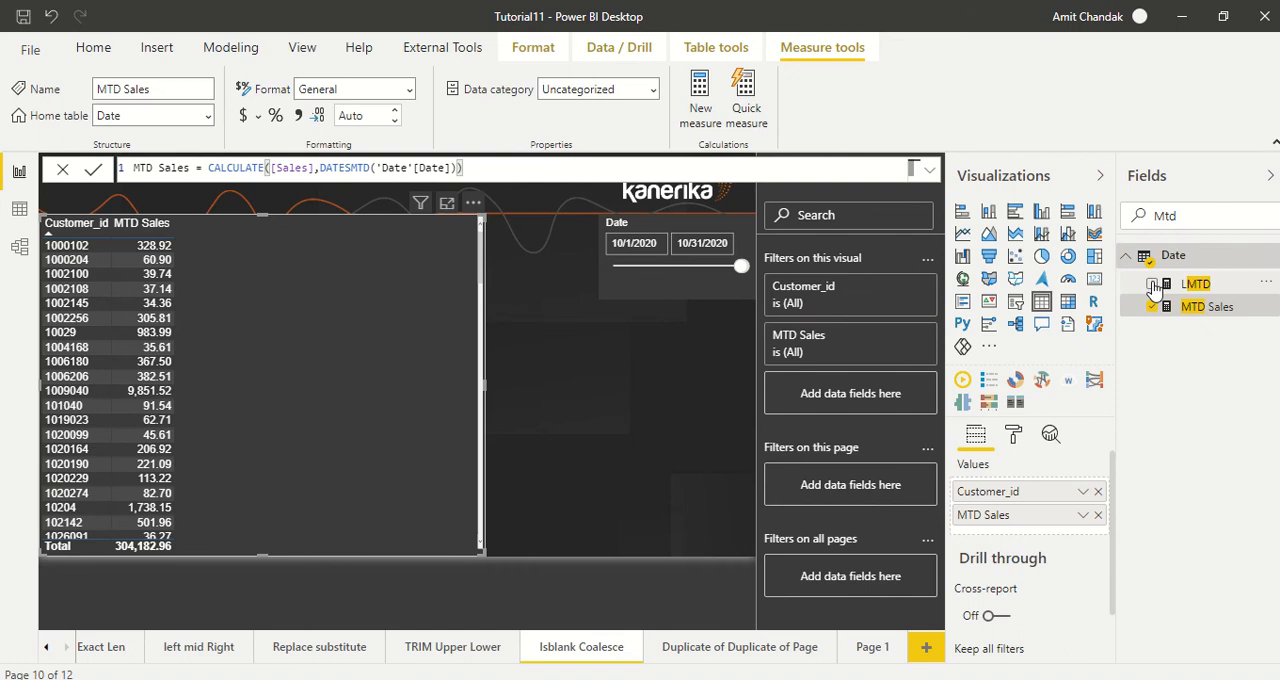
click(1152, 284)
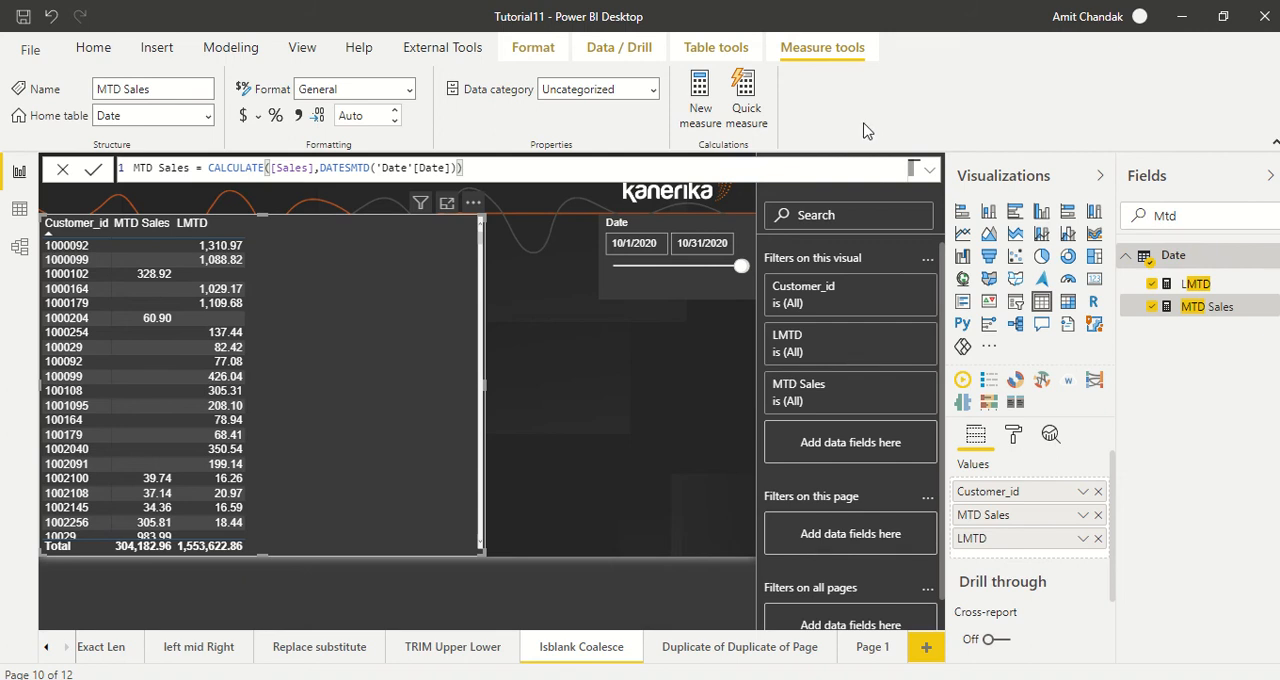
Step: Create a new measure in the Date table defined as MTD +0 = [MTD Sales]+0
click(697, 113)
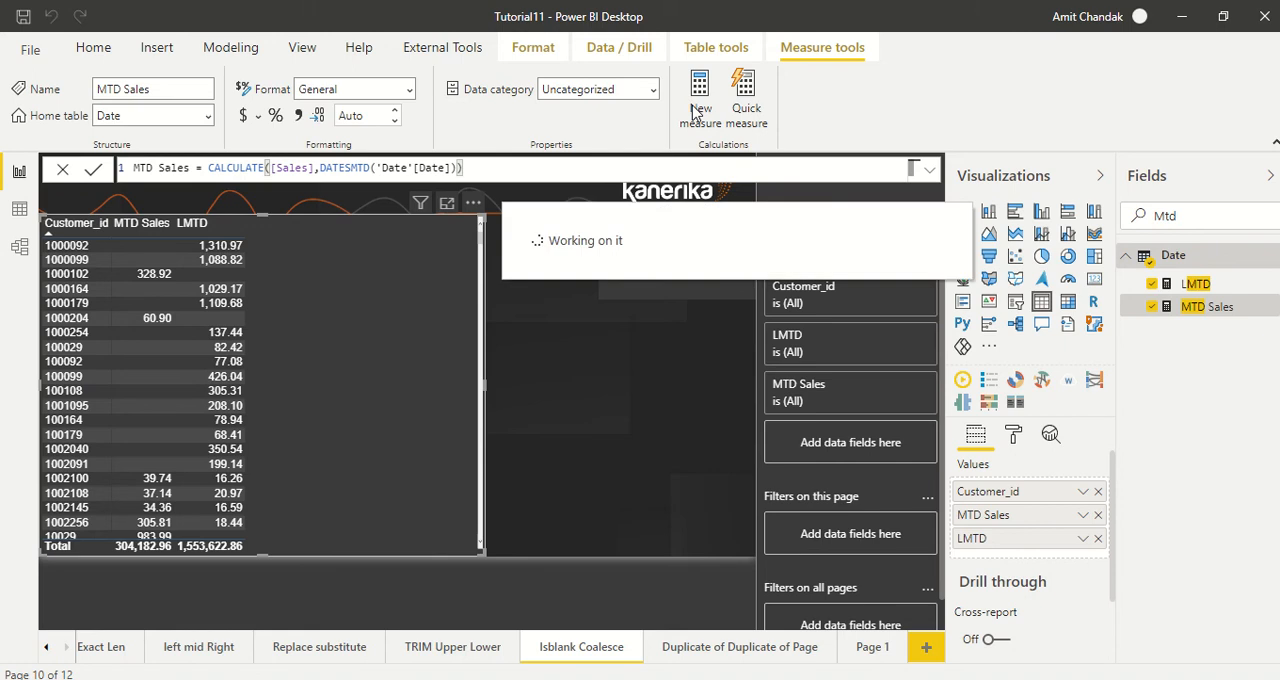
double_click(147, 170)
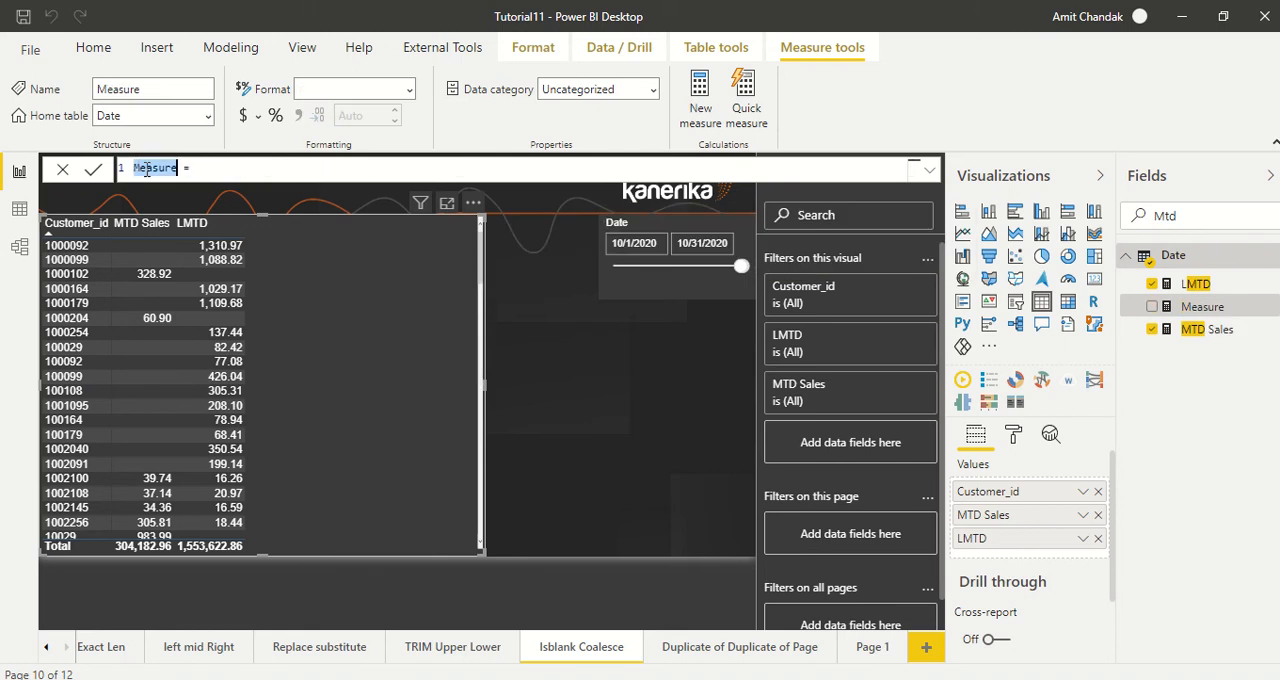
text(MTD +0 = [)
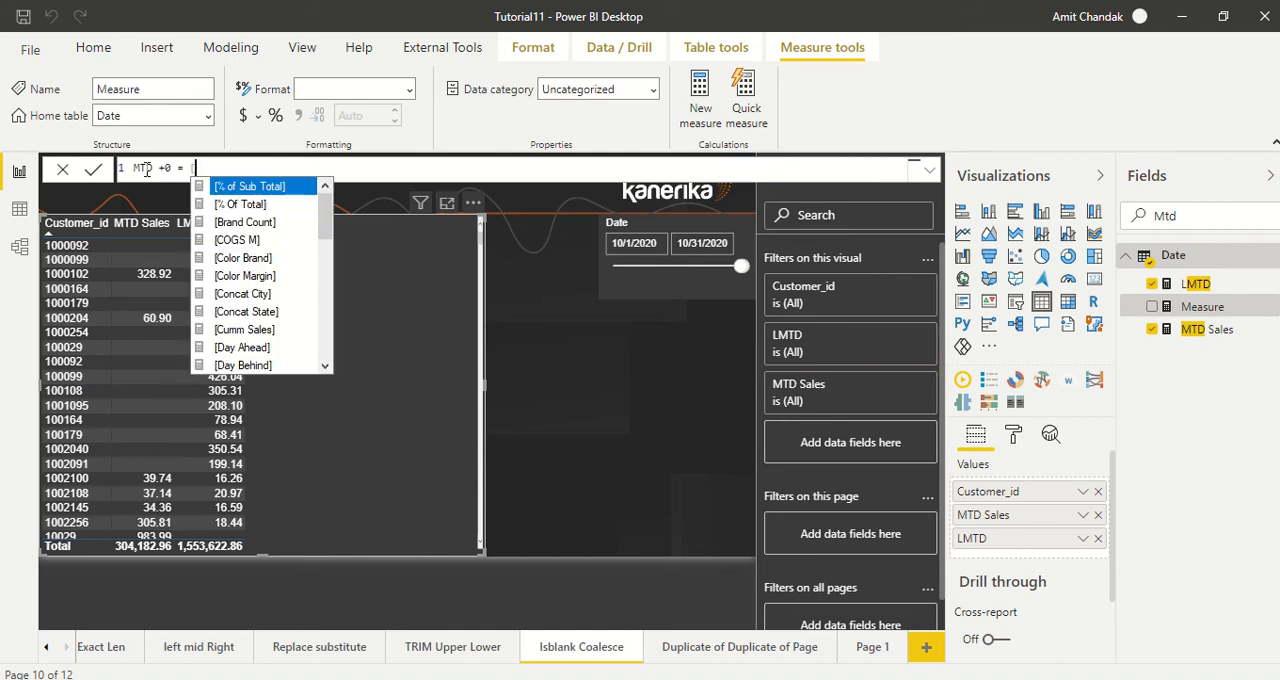
text(M)
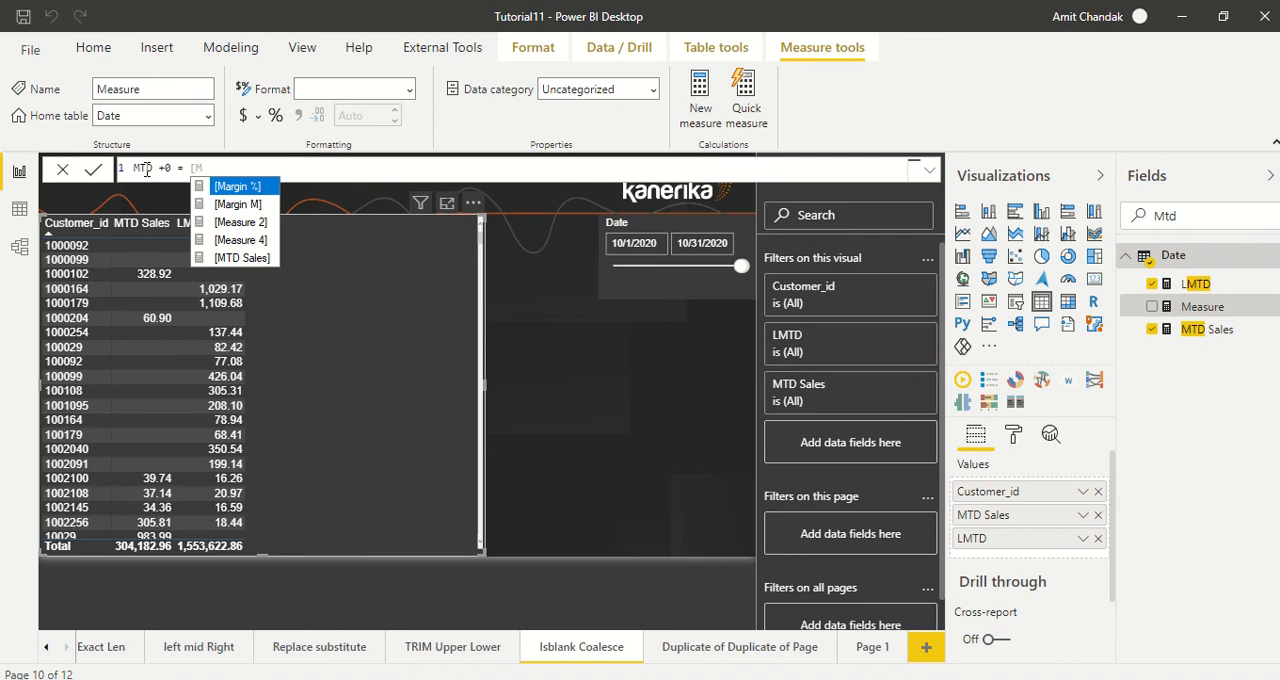
key(Down)
key(Down)
key(Down)
key(Down)
key(Tab)
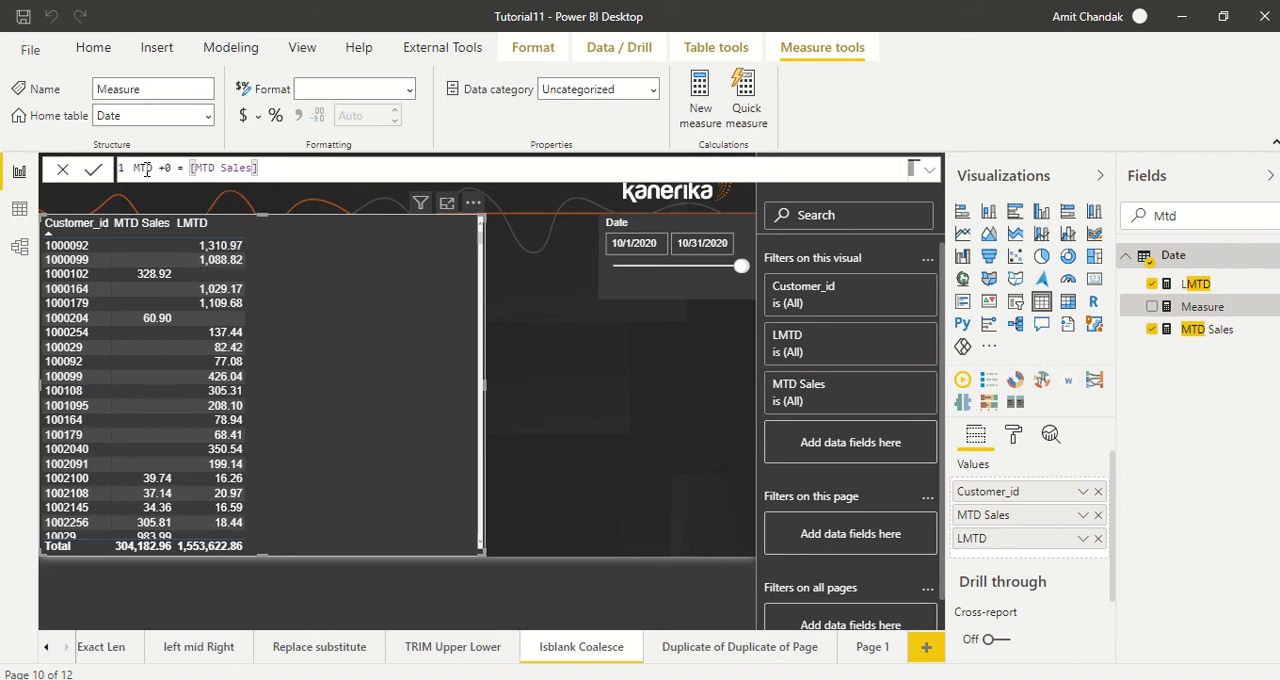
text(+0)
key(Return)
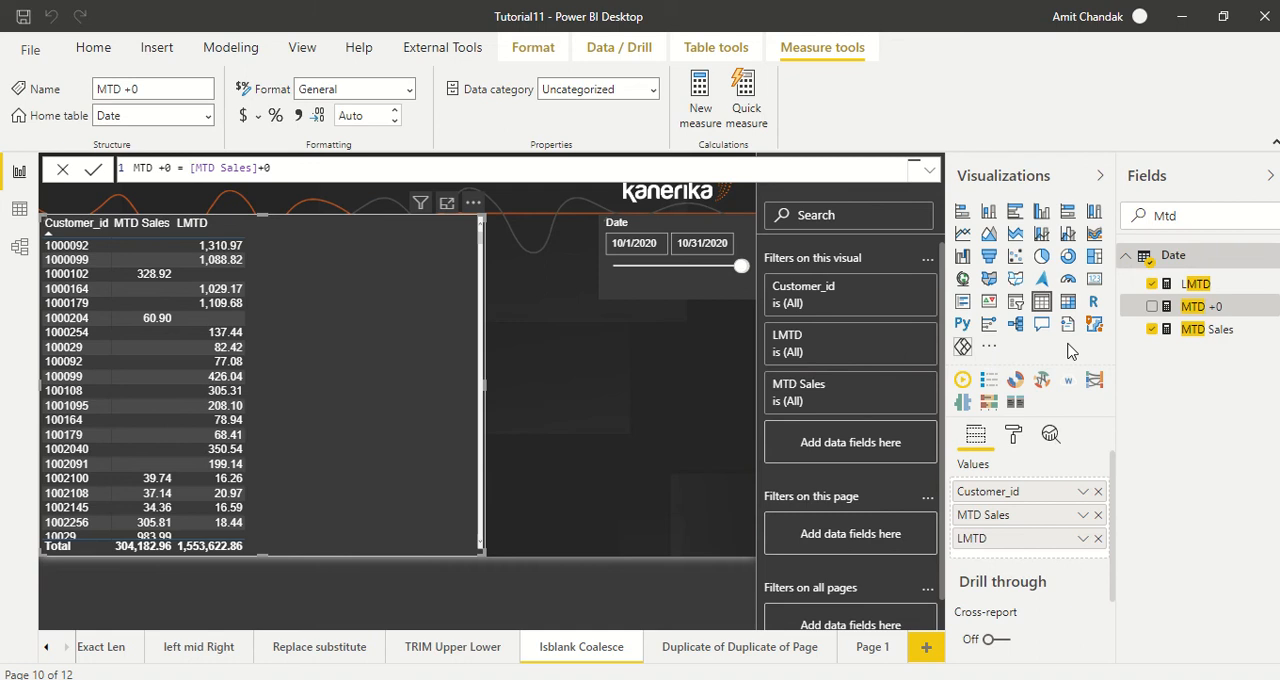
Step: Add the MTD +0 measure to the customer table and review its values against MTD Sales and LMTD
drag(1197, 315, 337, 252)
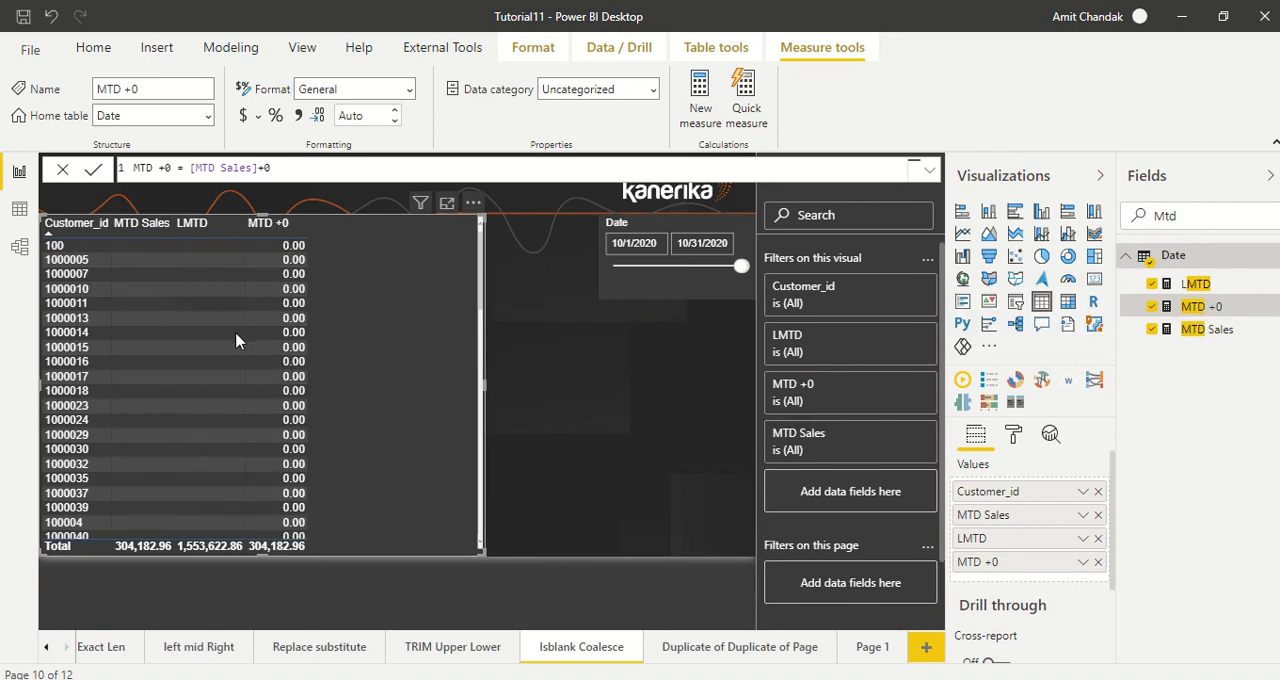
scroll(236, 347, down, 3)
scroll(236, 347, down, 10)
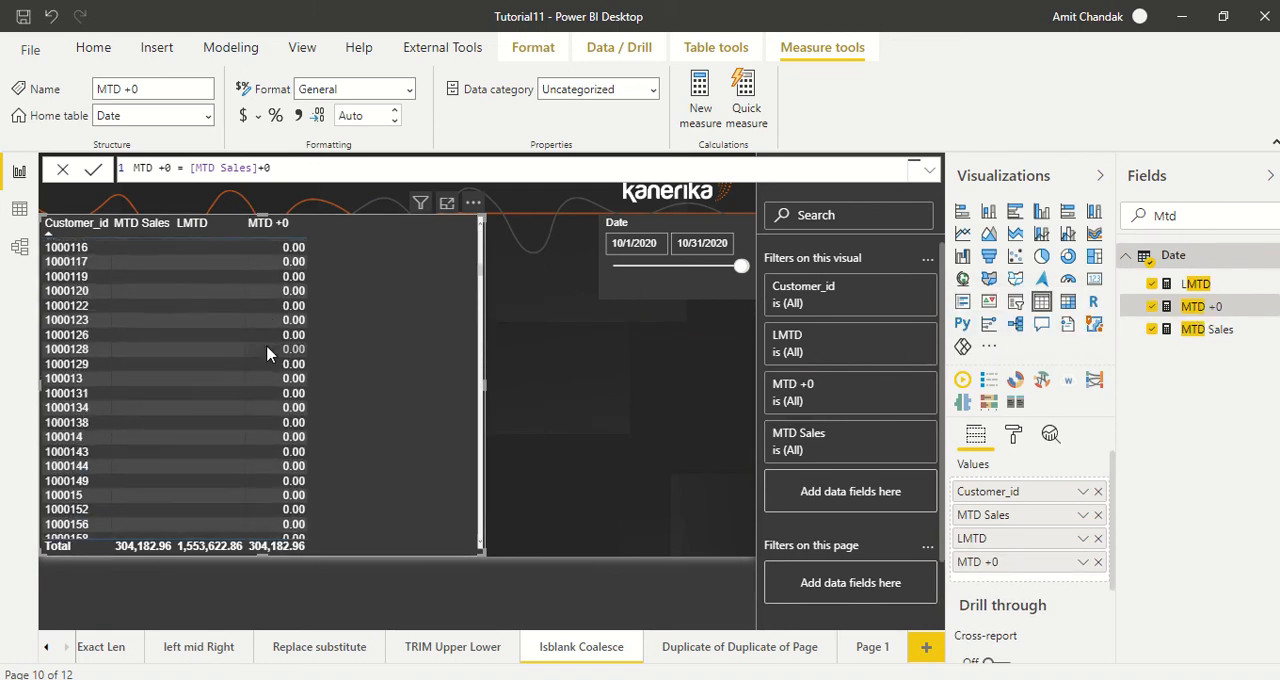
scroll(268, 353, down, 8)
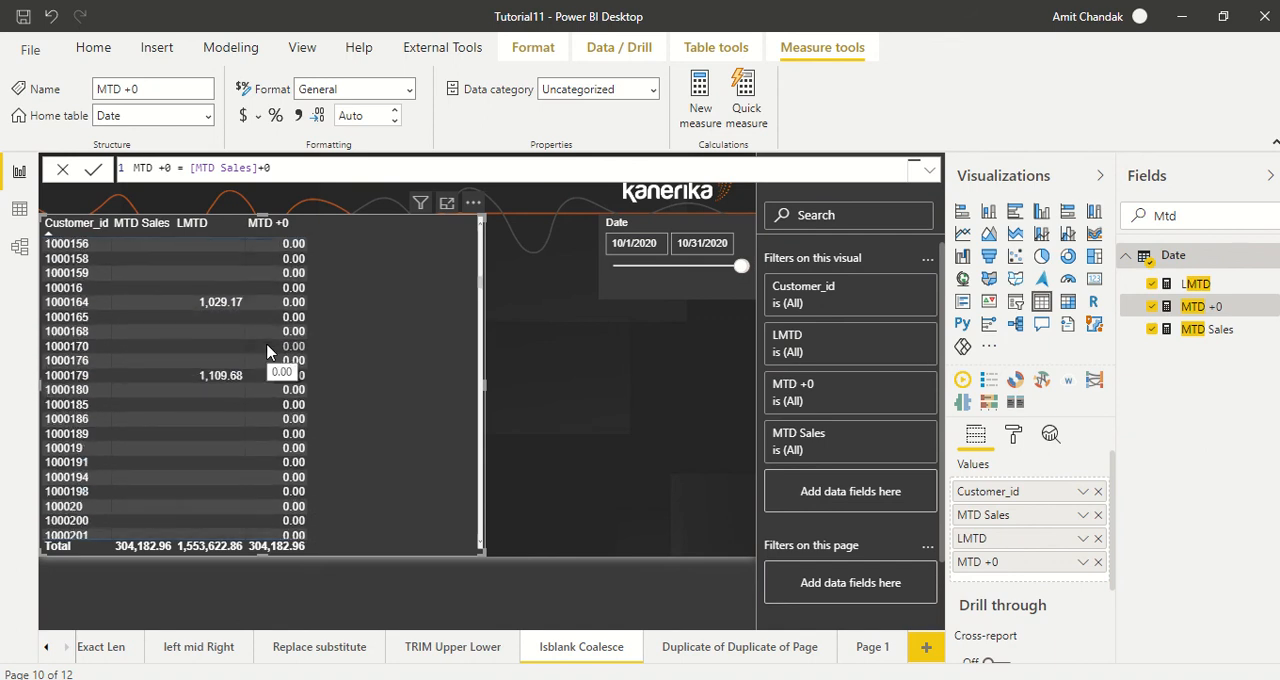
scroll(268, 351, down, 10)
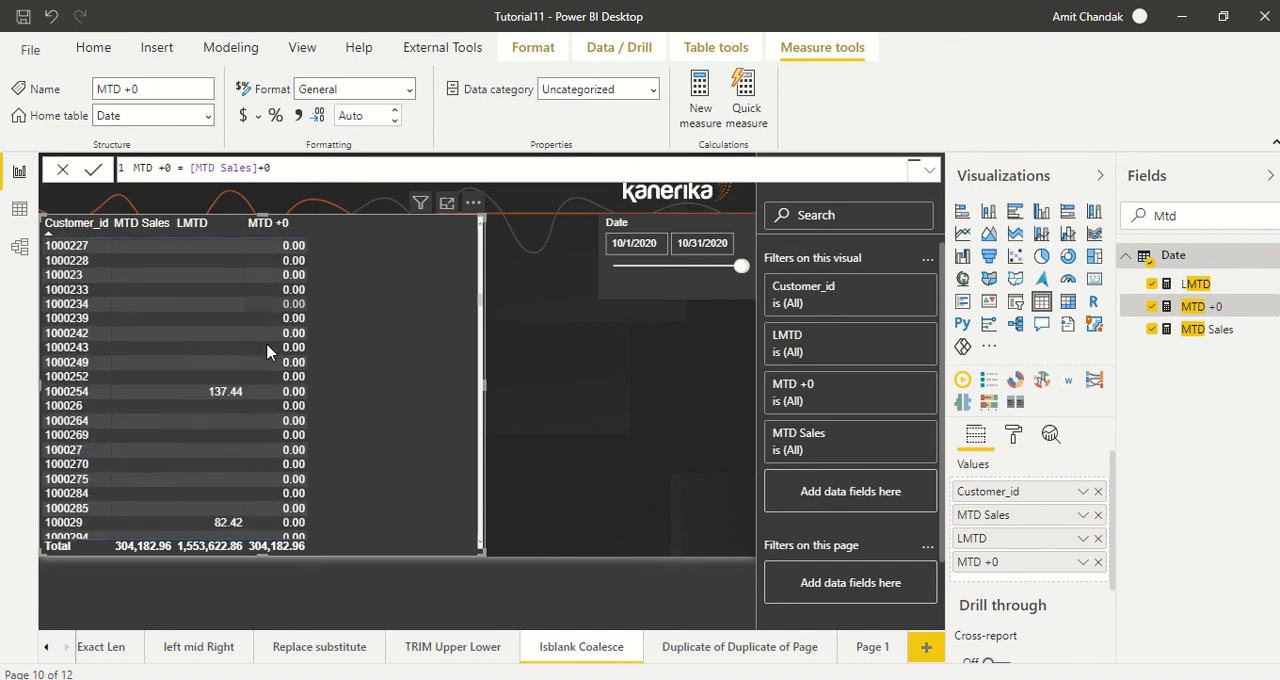
scroll(266, 351, down, 15)
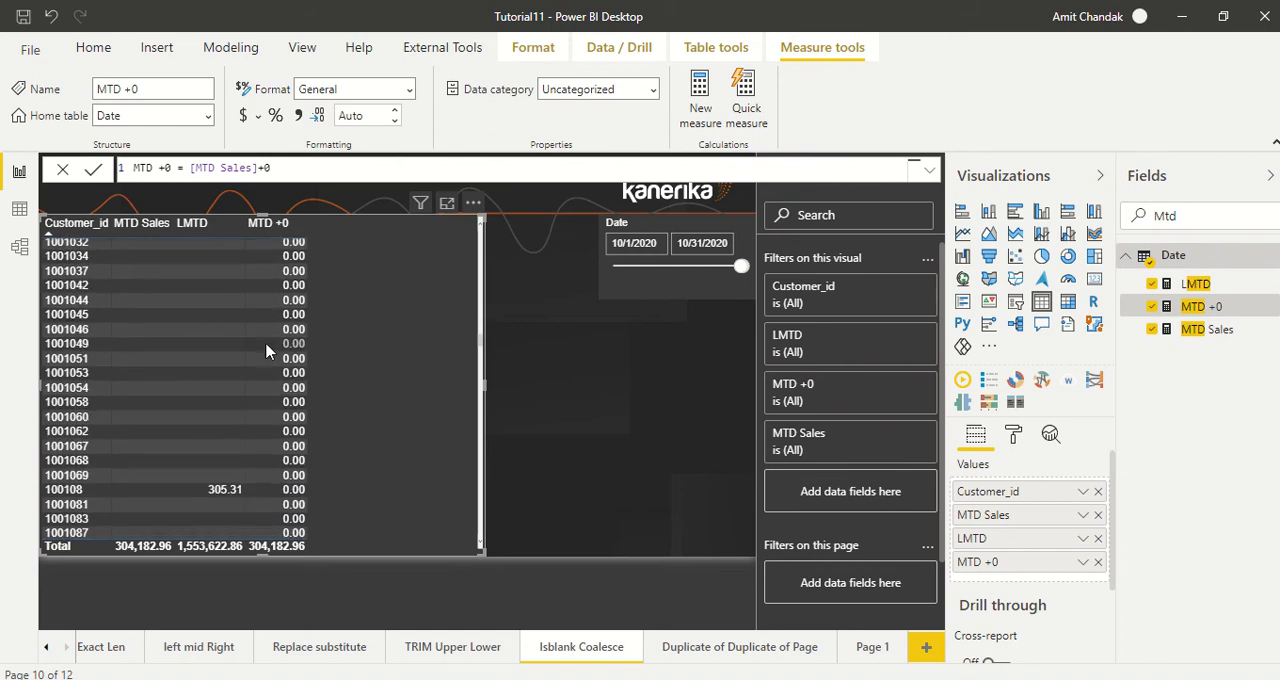
scroll(266, 351, down, 15)
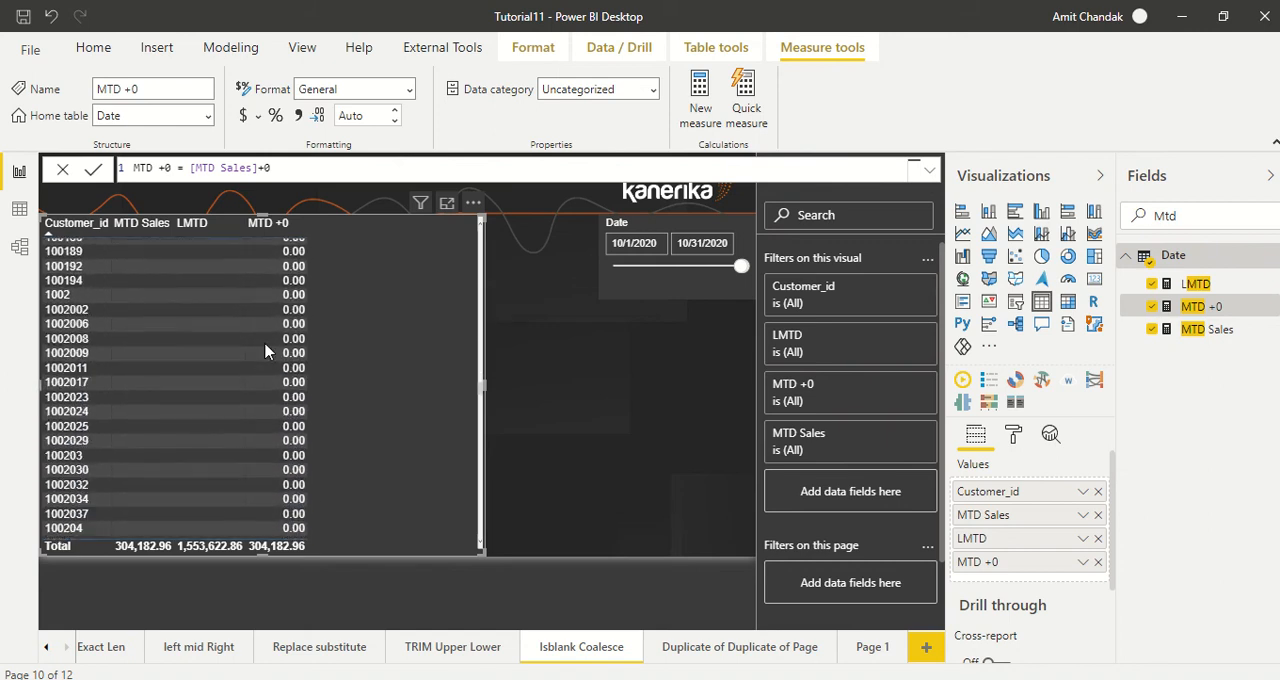
scroll(266, 351, down, 12)
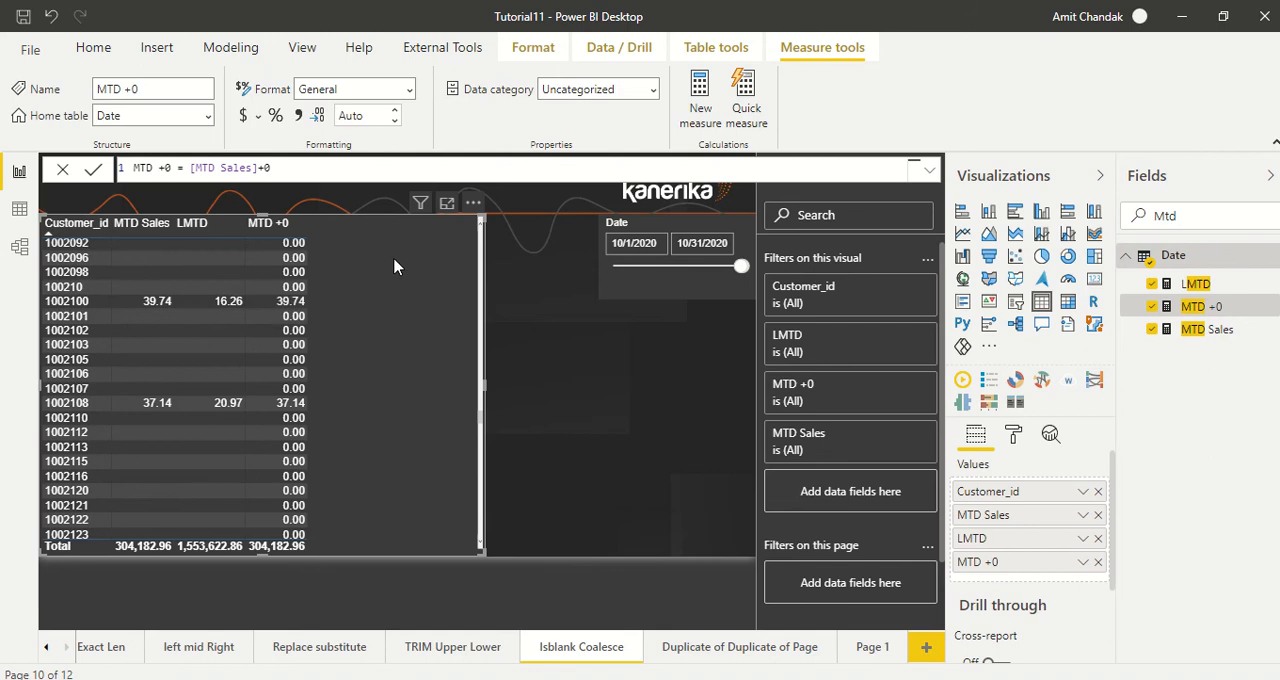
Step: Rewrite the MTD +0 measure formula as COALESCE([MTD Sales],0) and check its values in the customer table
click(288, 172)
key(BackSpace)
key(BackSpace)
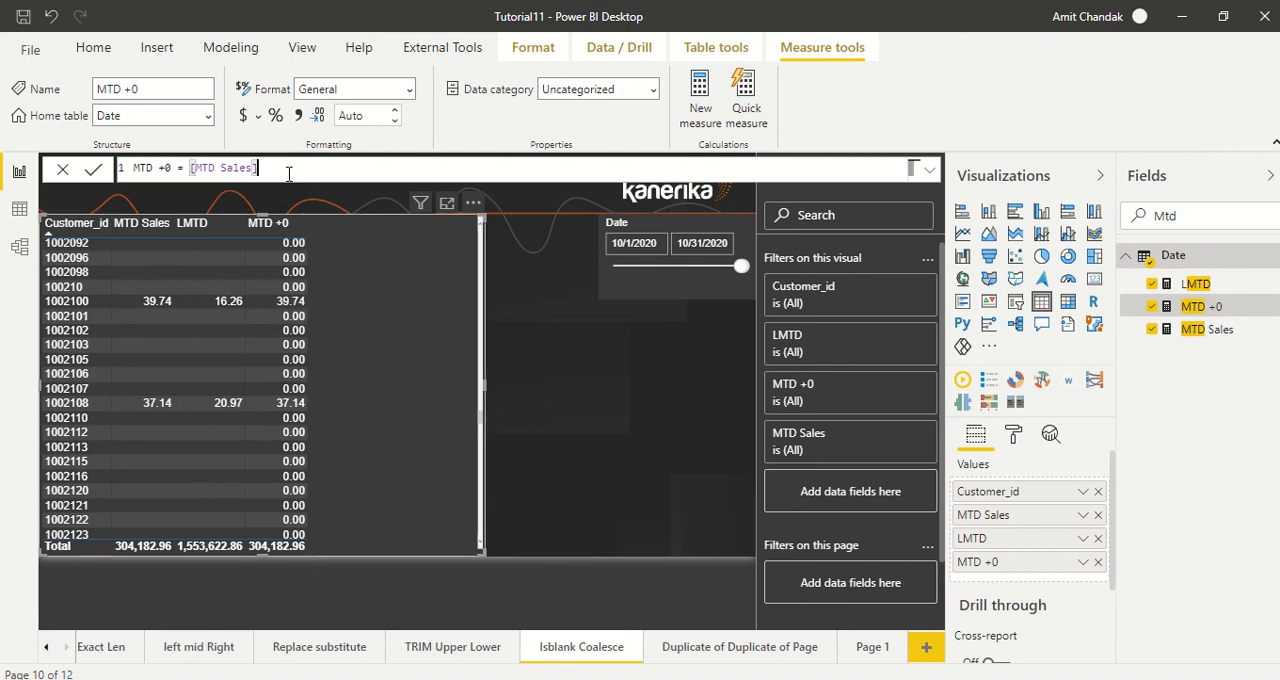
key(Left)
key(Left)
key(Left)
key(Left)
key(Left)
key(Left)
key(Left)
key(Left)
text(coal)
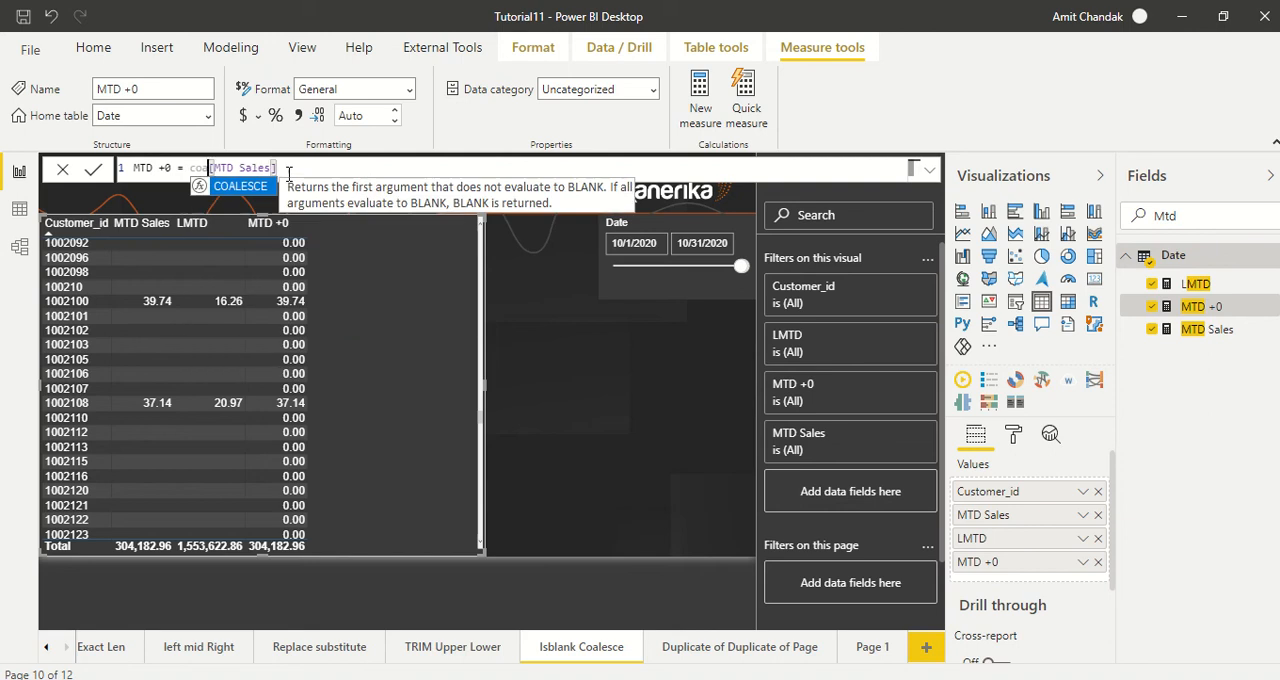
key(Tab)
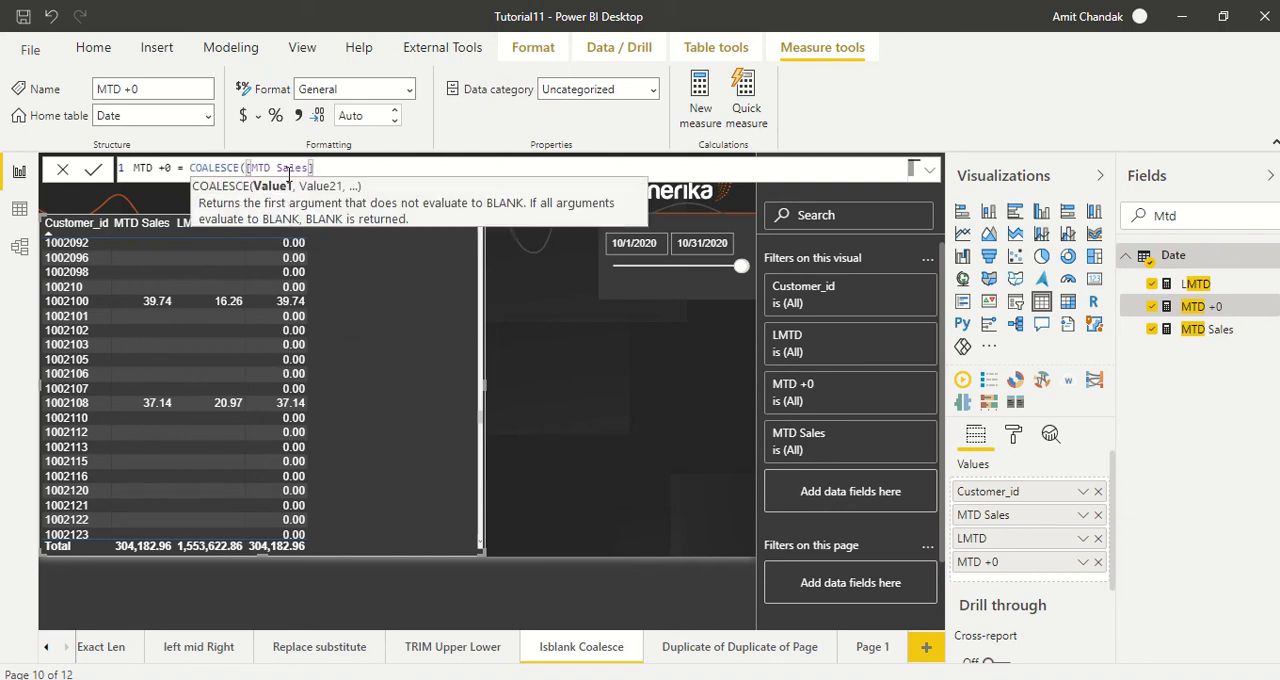
key(Right)
key(End)
text(,0)
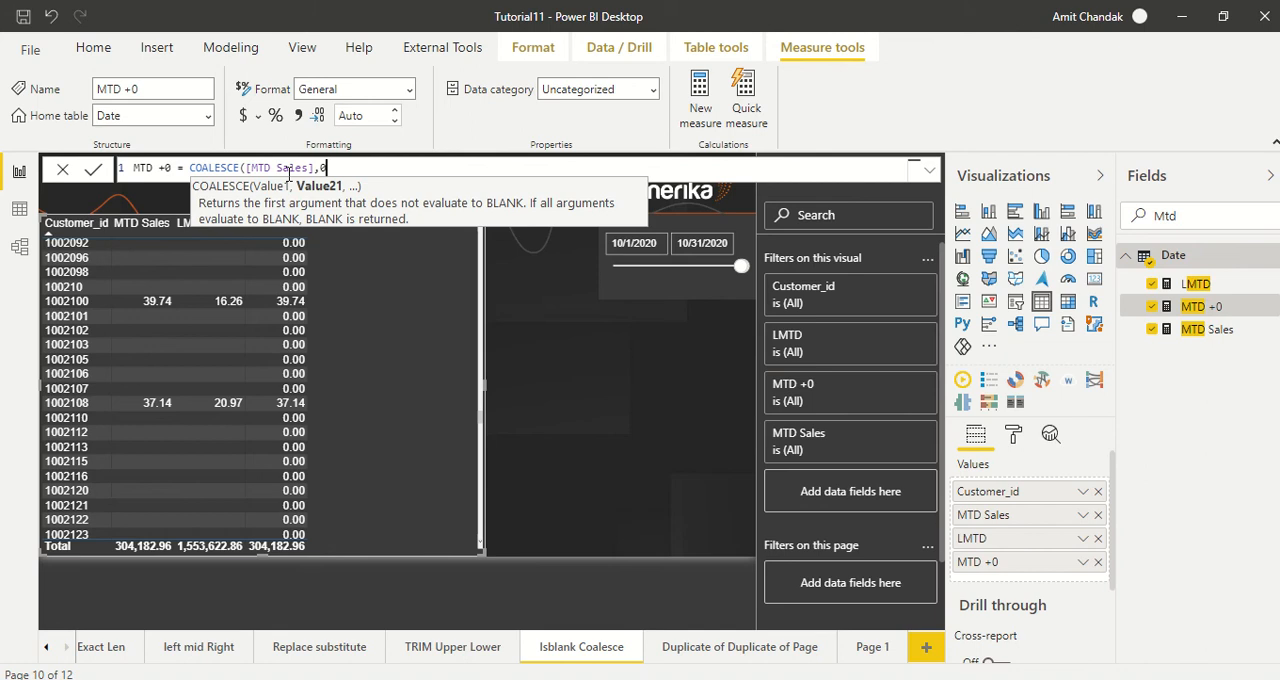
text())
key(Return)
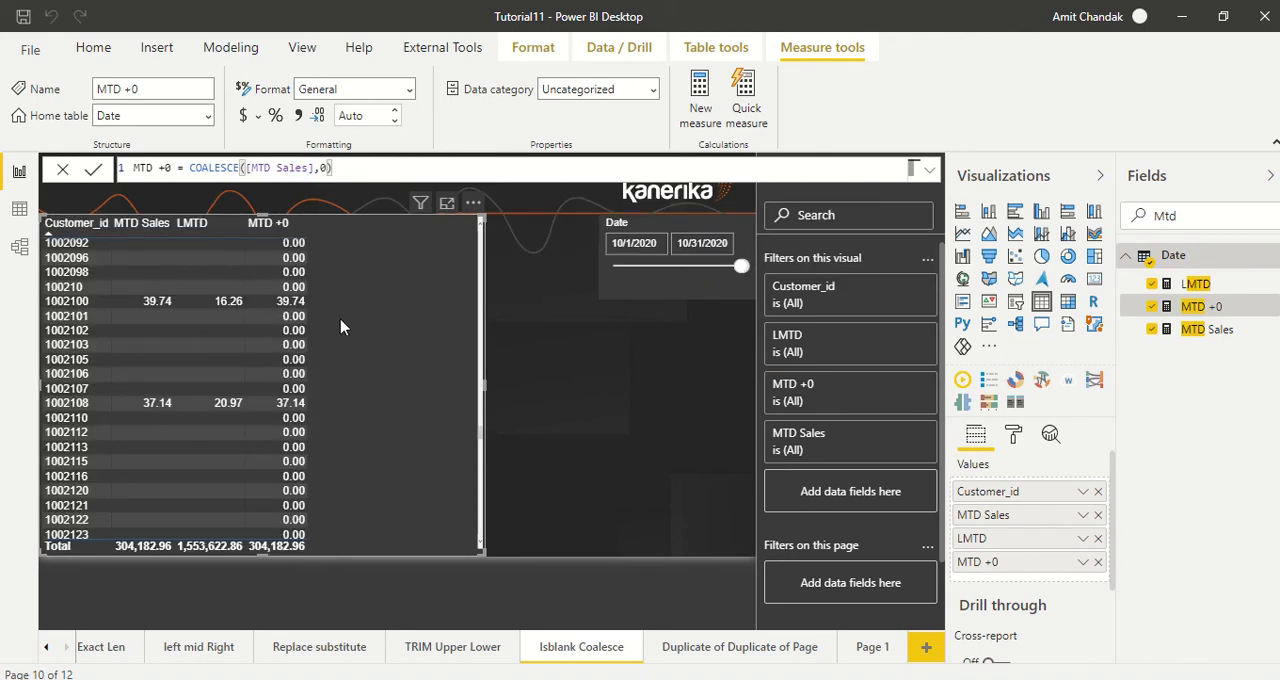
scroll(340, 327, up, 10)
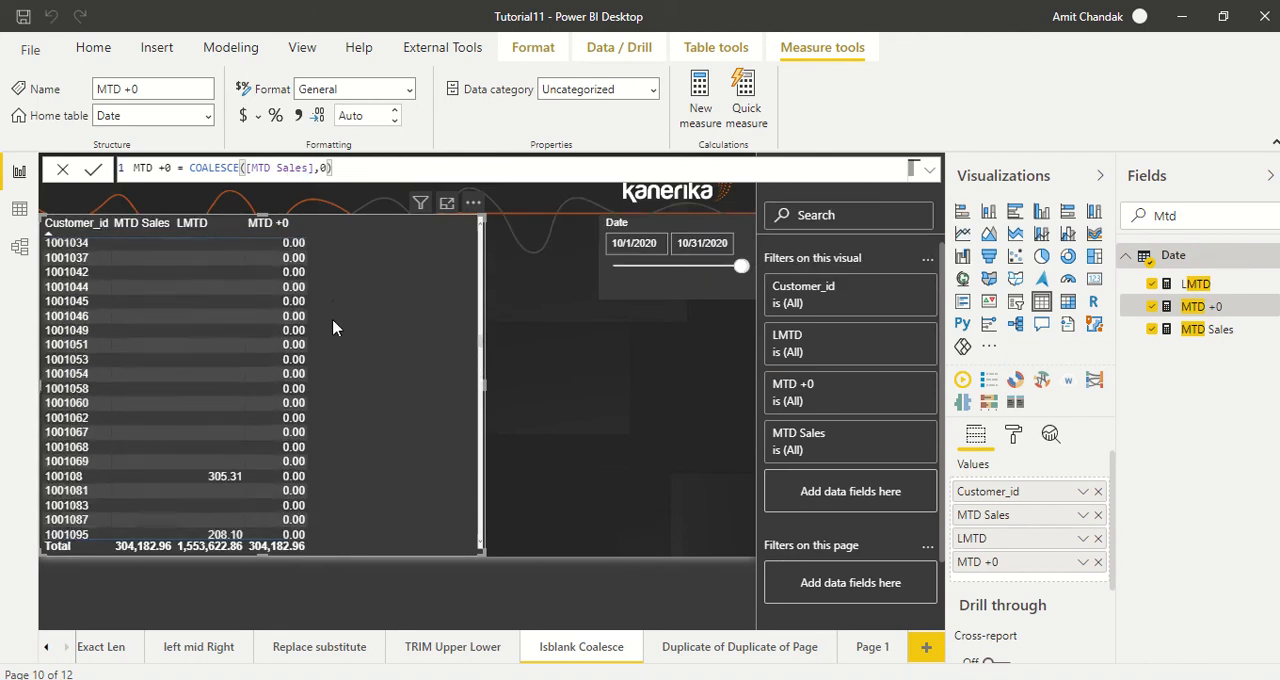
scroll(333, 327, up, 10)
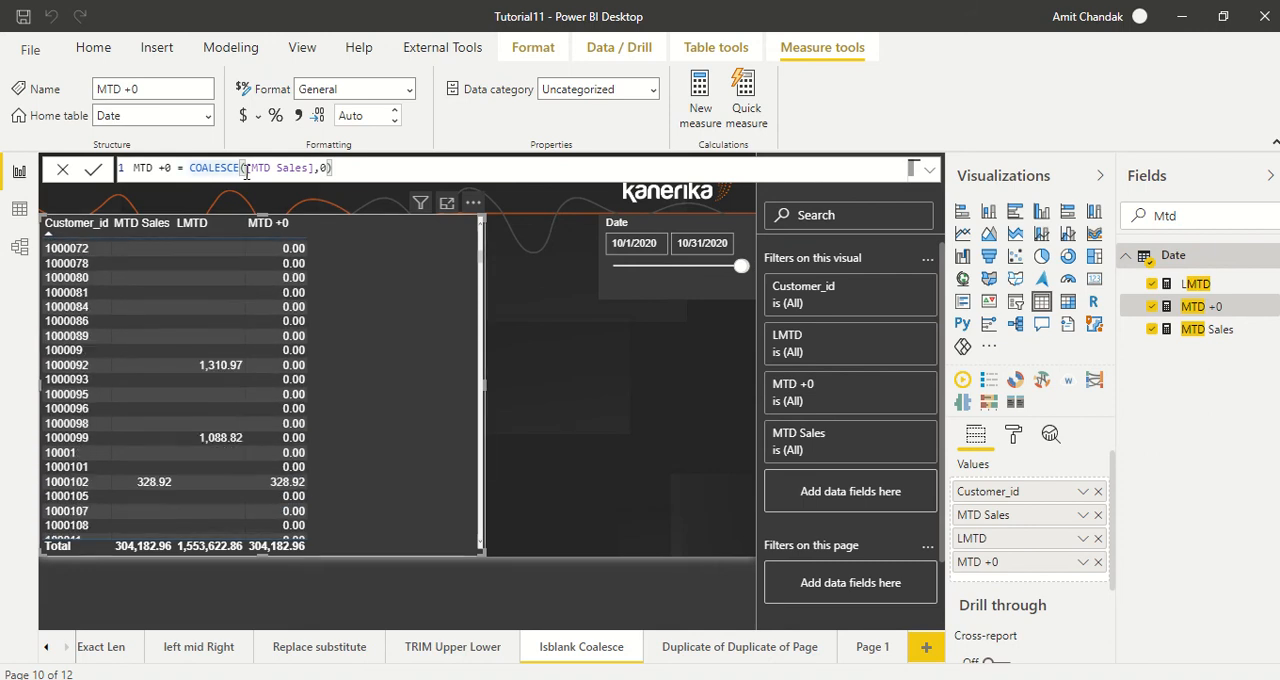
Step: Replace COALESCE in the MTD +0 formula with IF and wrap [MTD Sales] in ISBLANK as the logical test
drag(247, 170, 190, 162)
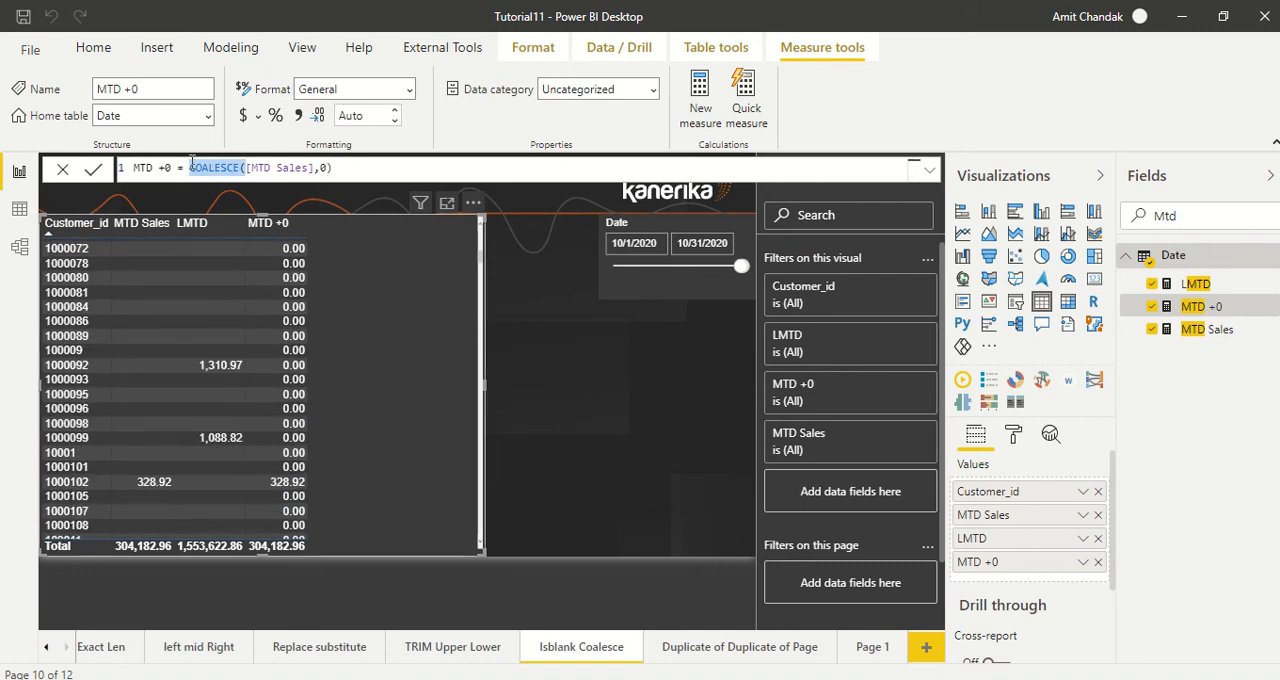
text(IF)
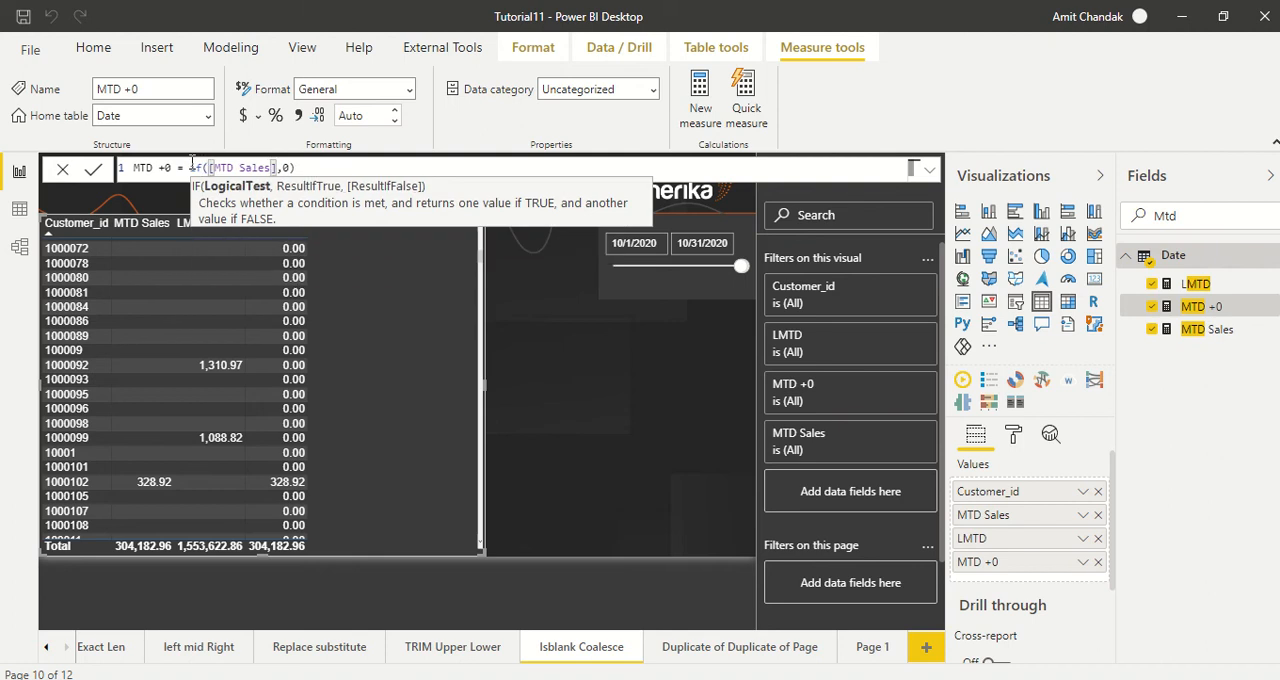
text(isb)
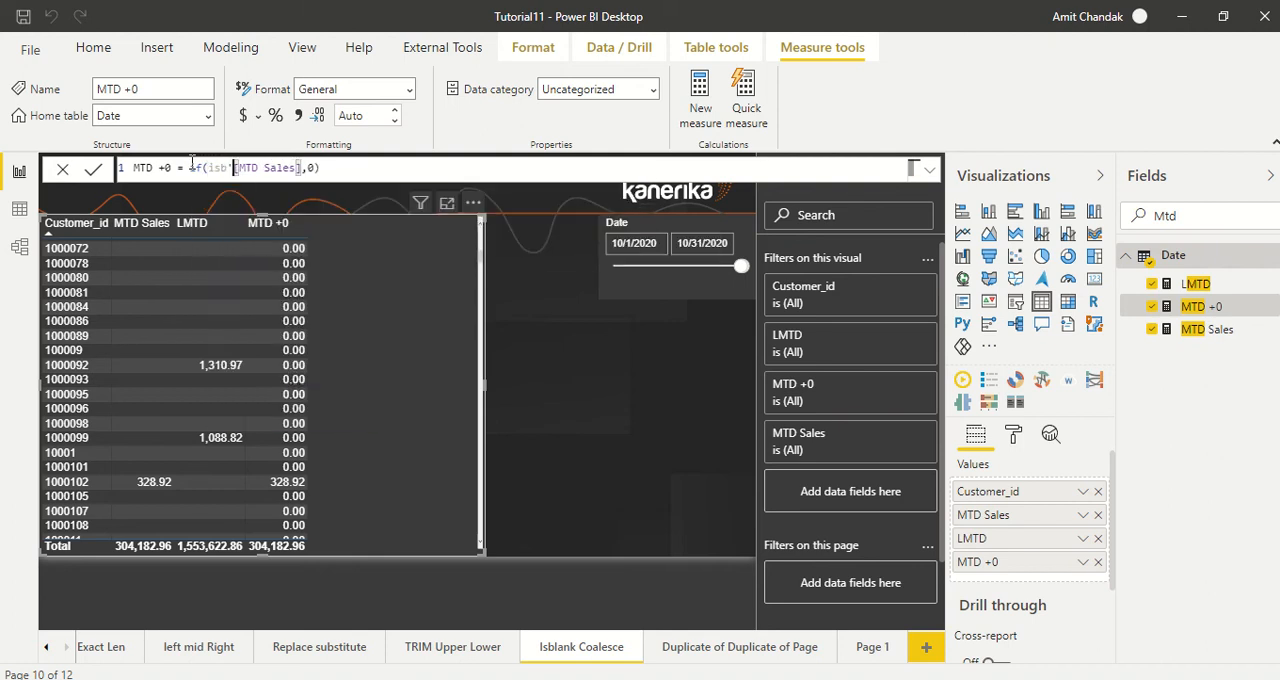
key(Tab)
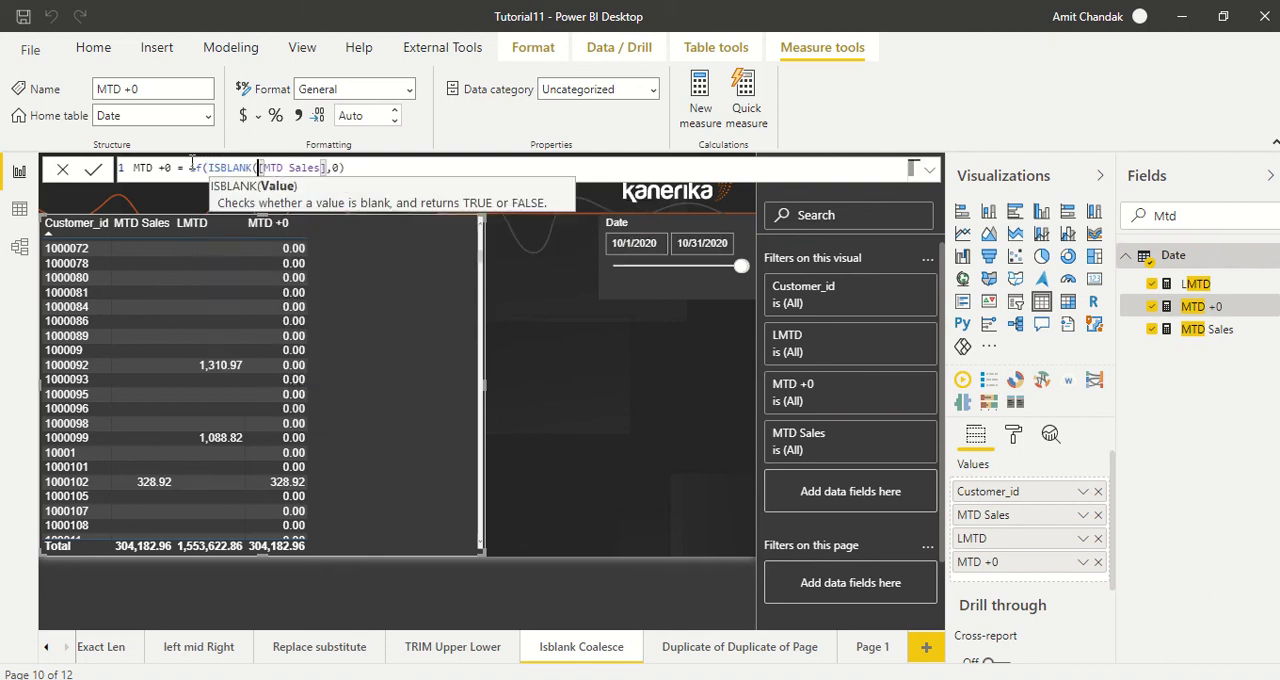
key(Right)
key(Right)
key(Right)
key(Right)
key(Right)
key(Right)
key(Right)
key(Right)
key(Right)
key(Right)
key(Right)
key(Right)
key(Left)
text())
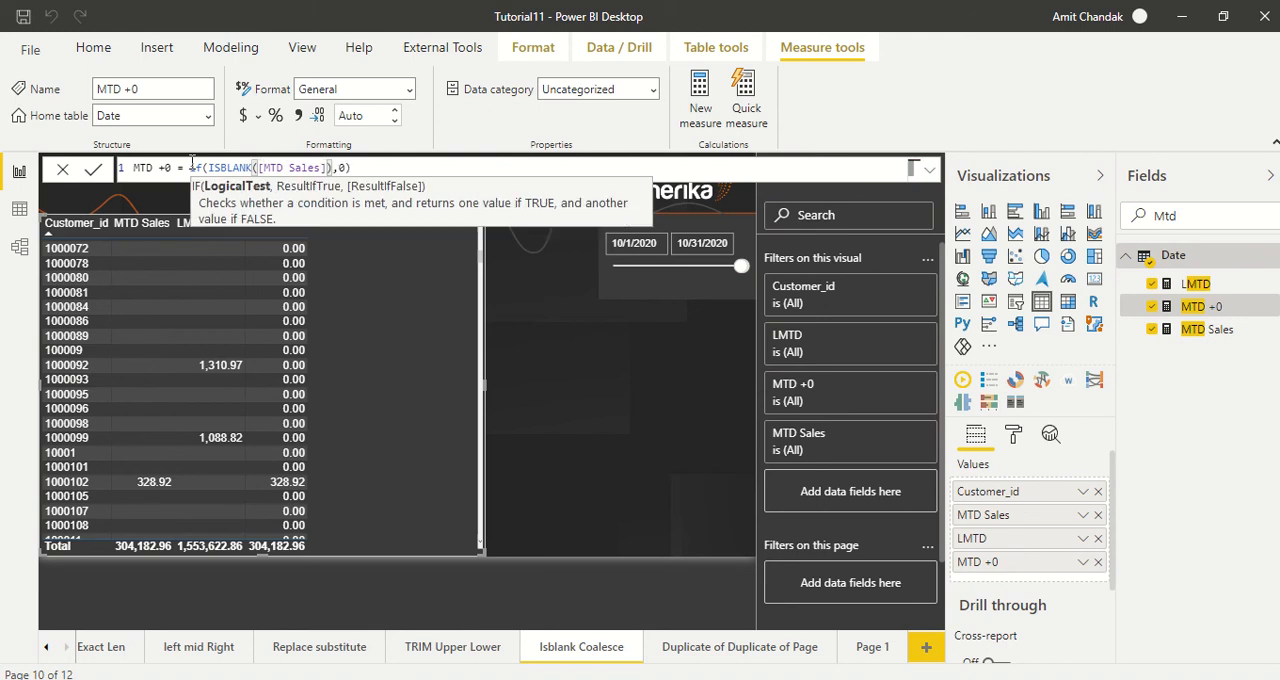
text(,)
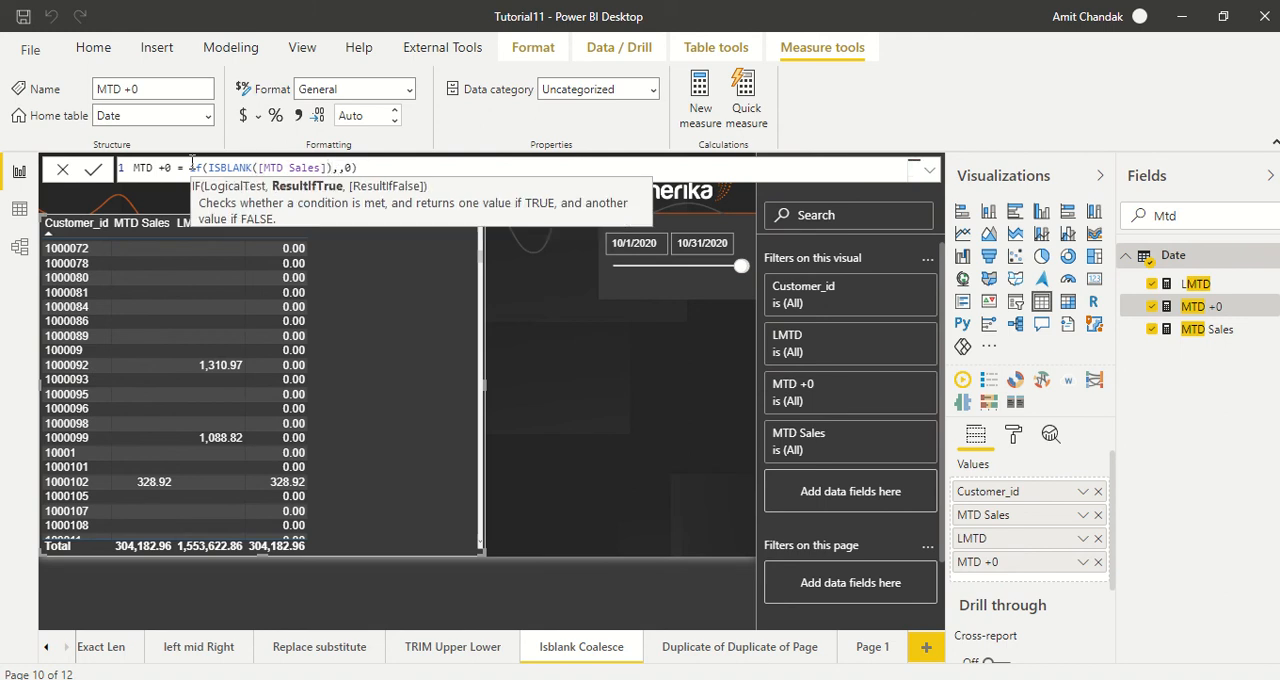
Step: Complete the MTD +0 formula as if(ISBLANK([MTD Sales]),0,[MTD Sales]) and check its values in the customer table
key(BackSpace)
key(End)
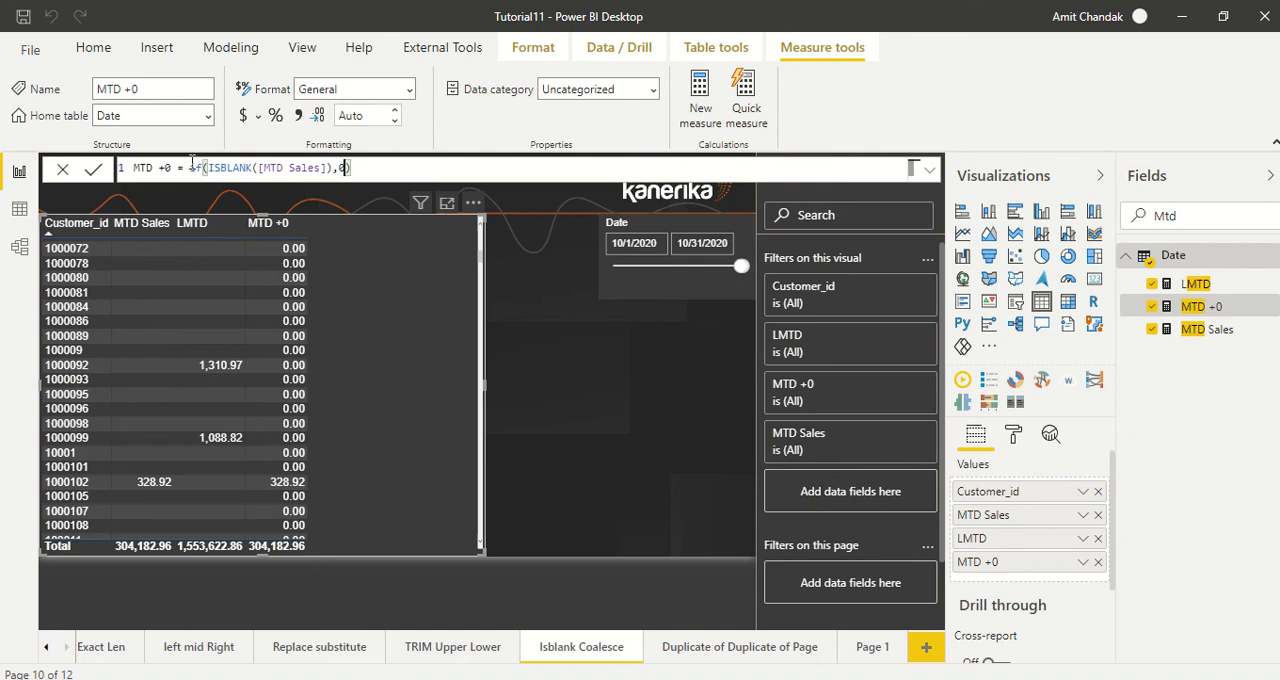
text(,[)
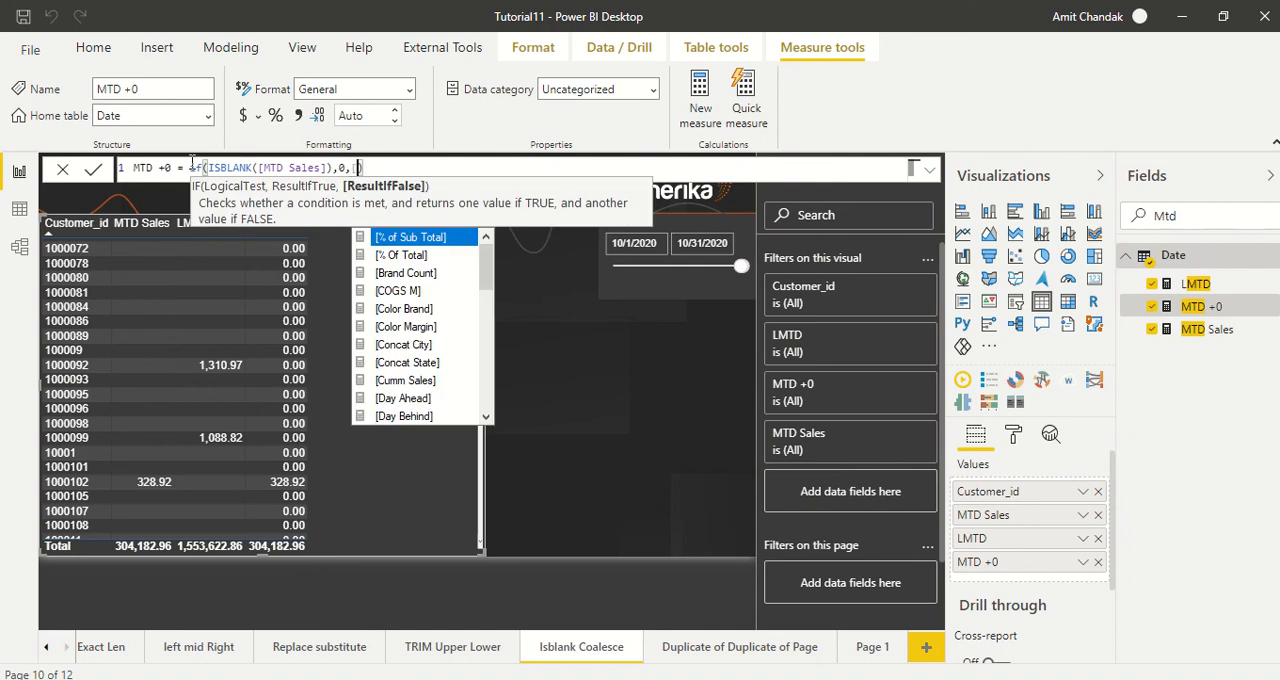
text(M)
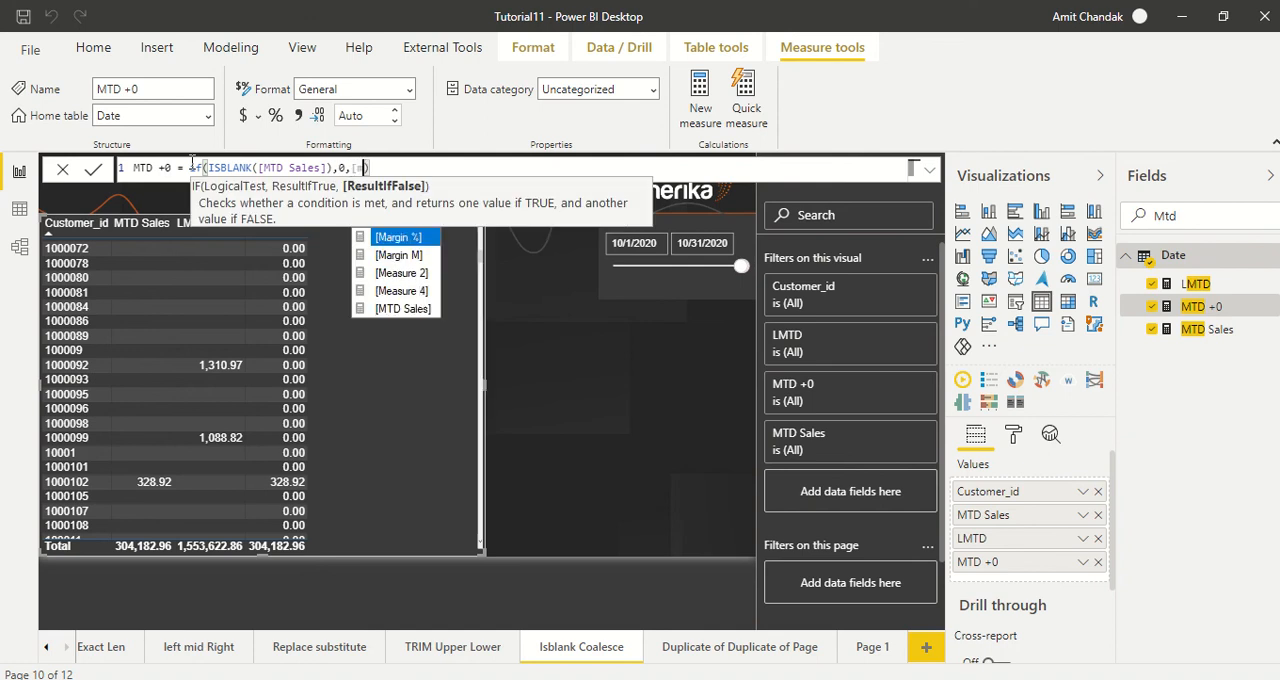
key(Down)
key(Down)
key(Down)
key(Down)
key(Tab)
click(193, 166)
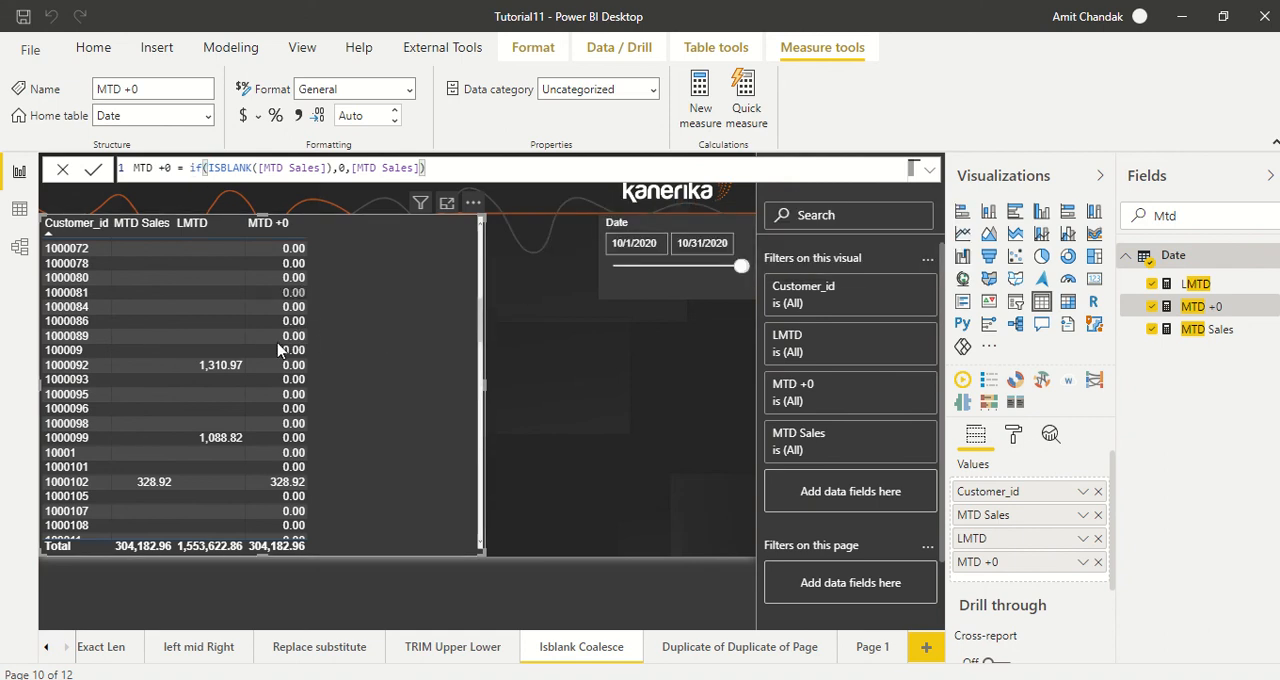
scroll(277, 430, up, 5)
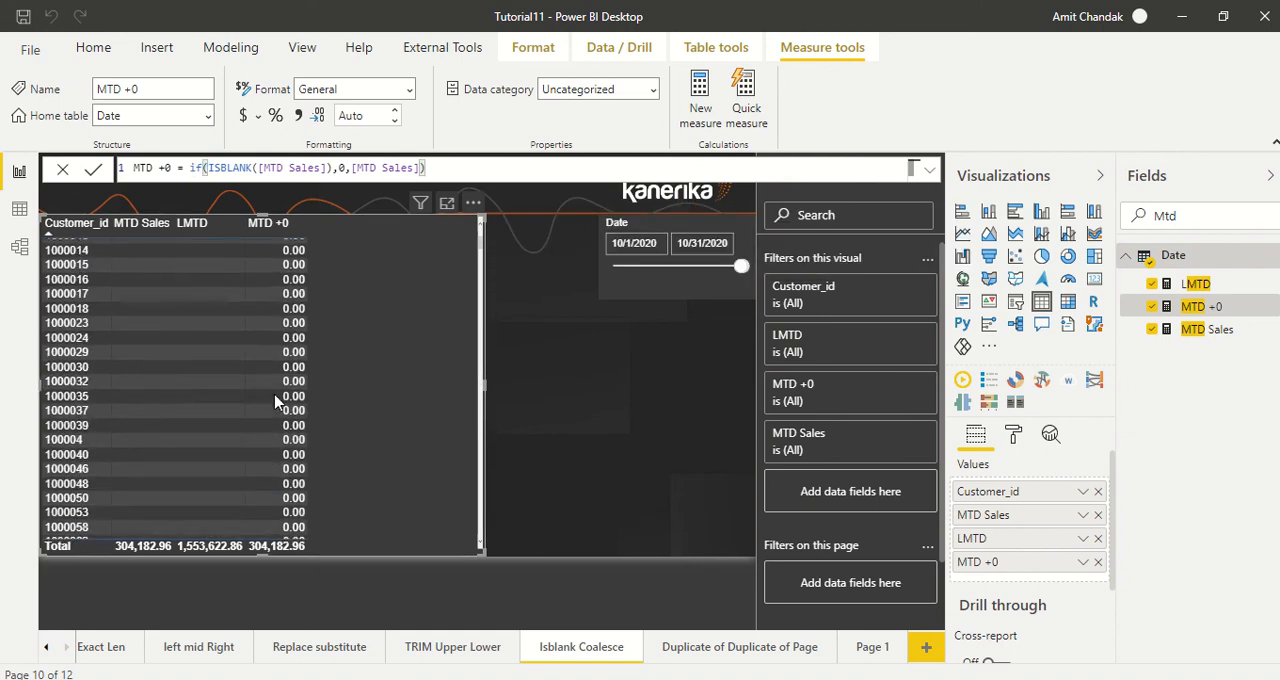
scroll(277, 401, down, 18)
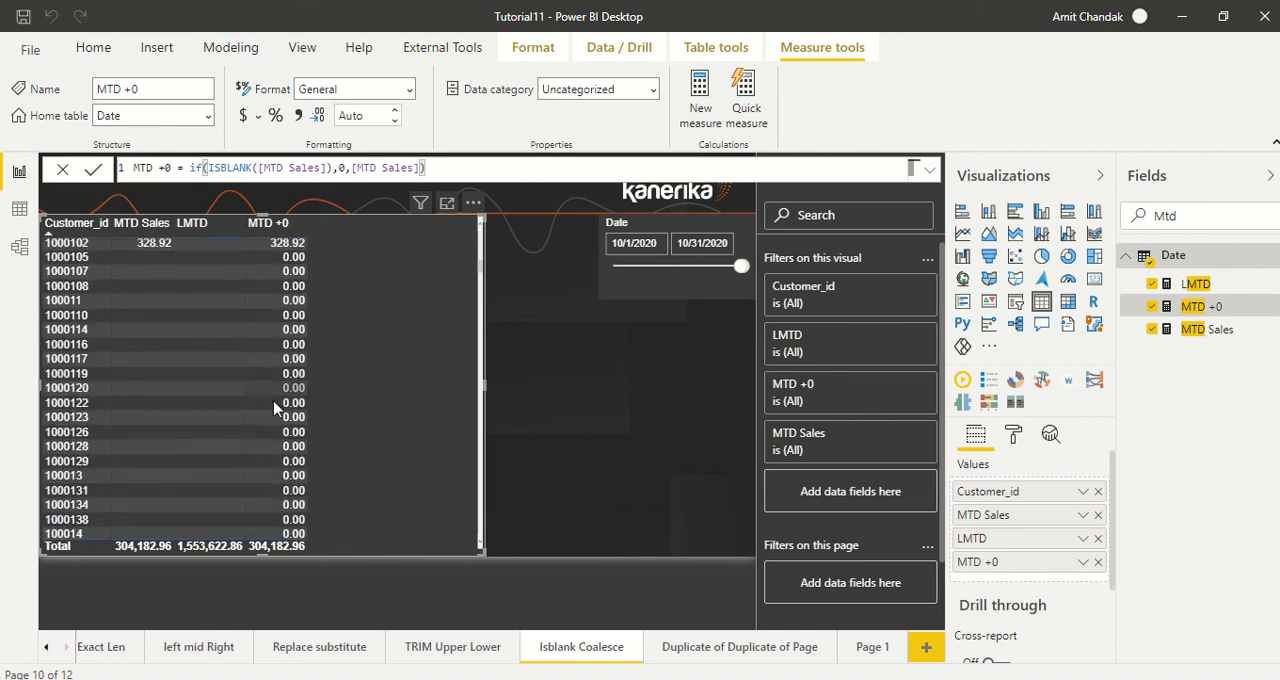
scroll(271, 413, down, 15)
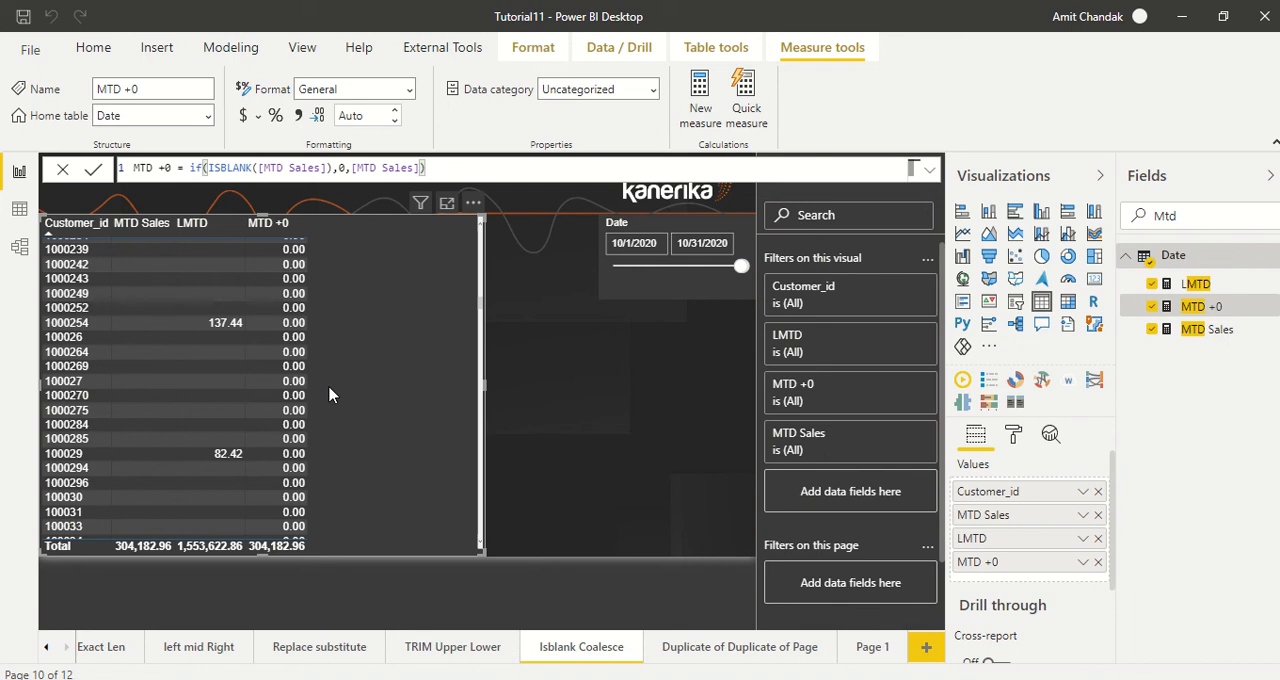
Step: Change the MTD +0 formula to return 1 when MTD Sales is blank and BLANK() otherwise, and review the customer rows
double_click(342, 168)
drag(353, 168, 421, 170)
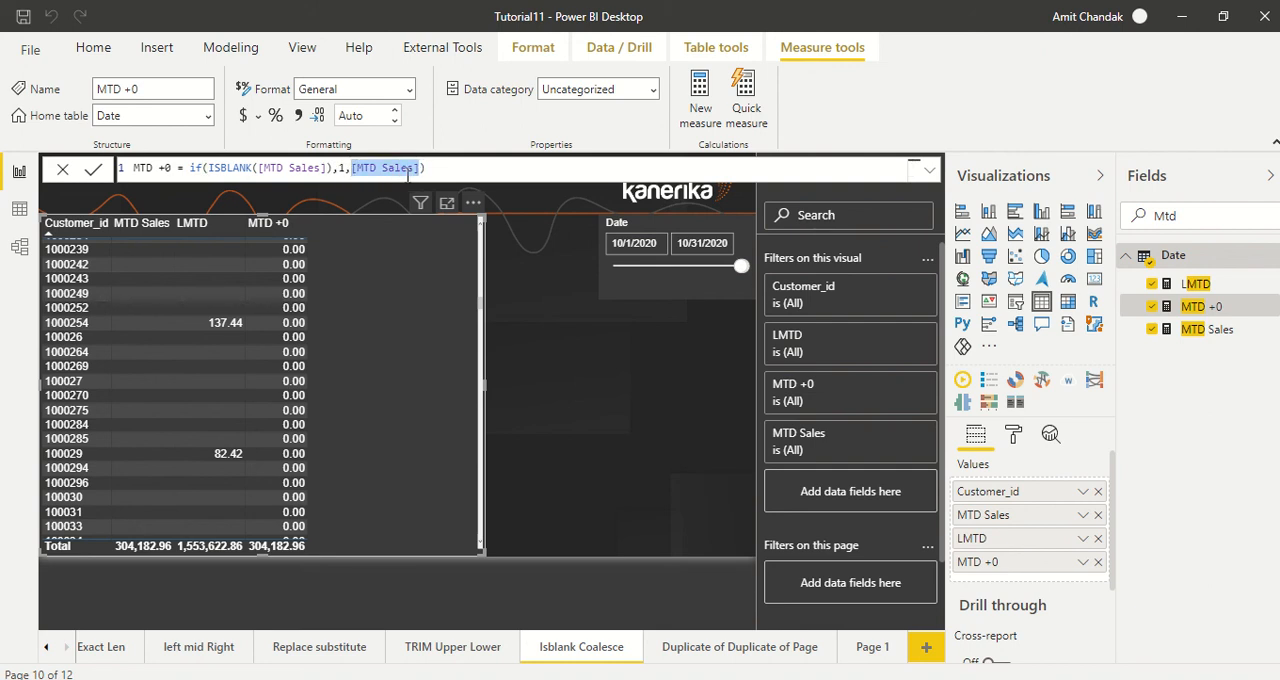
text(blan)
key(Escape)
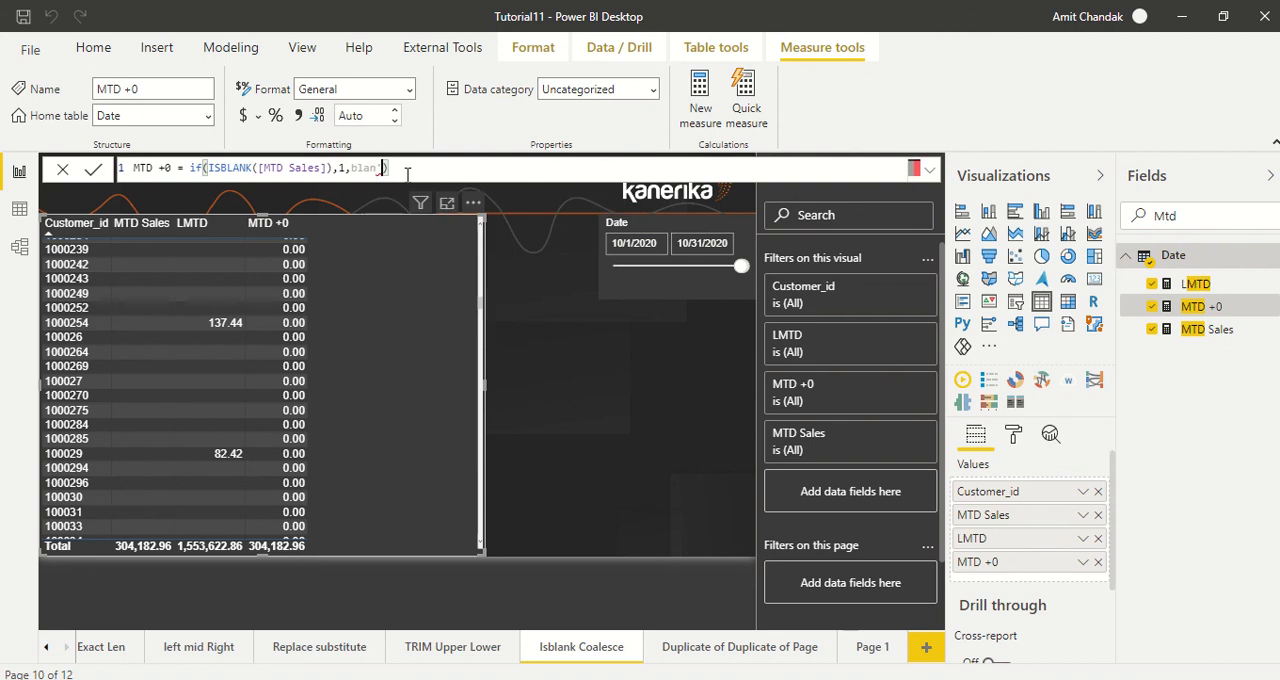
key(BackSpace)
key(Tab)
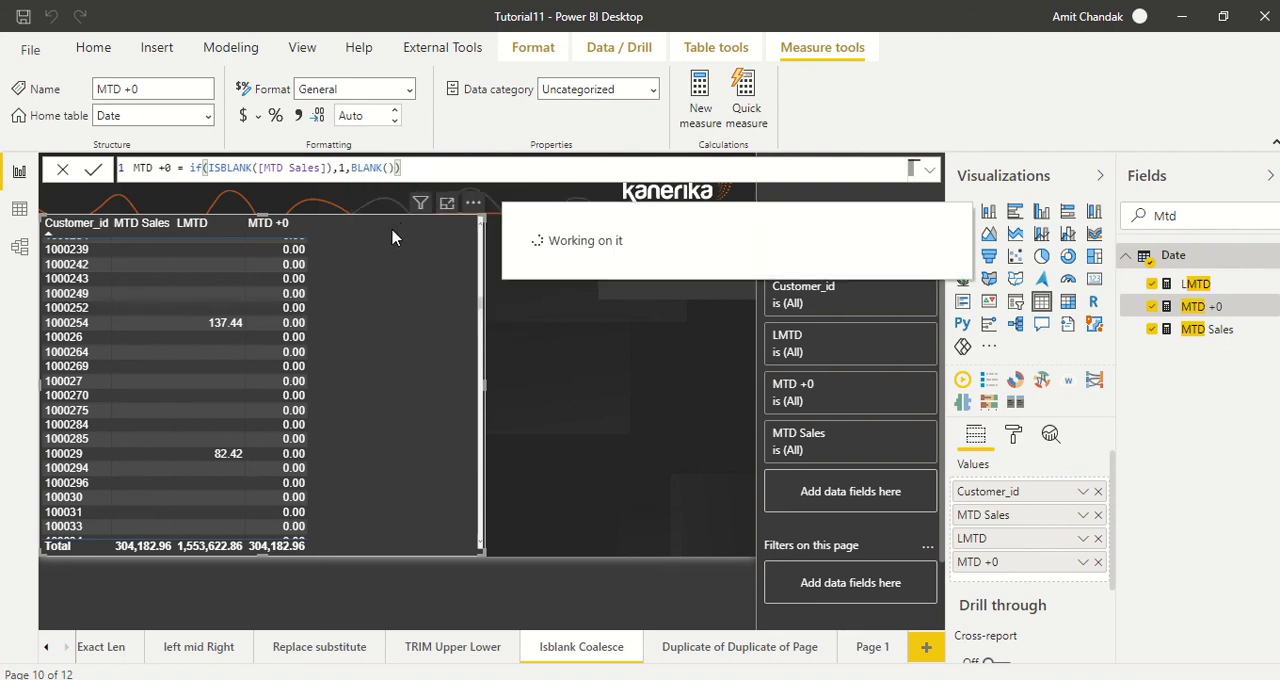
scroll(400, 262, up, 5)
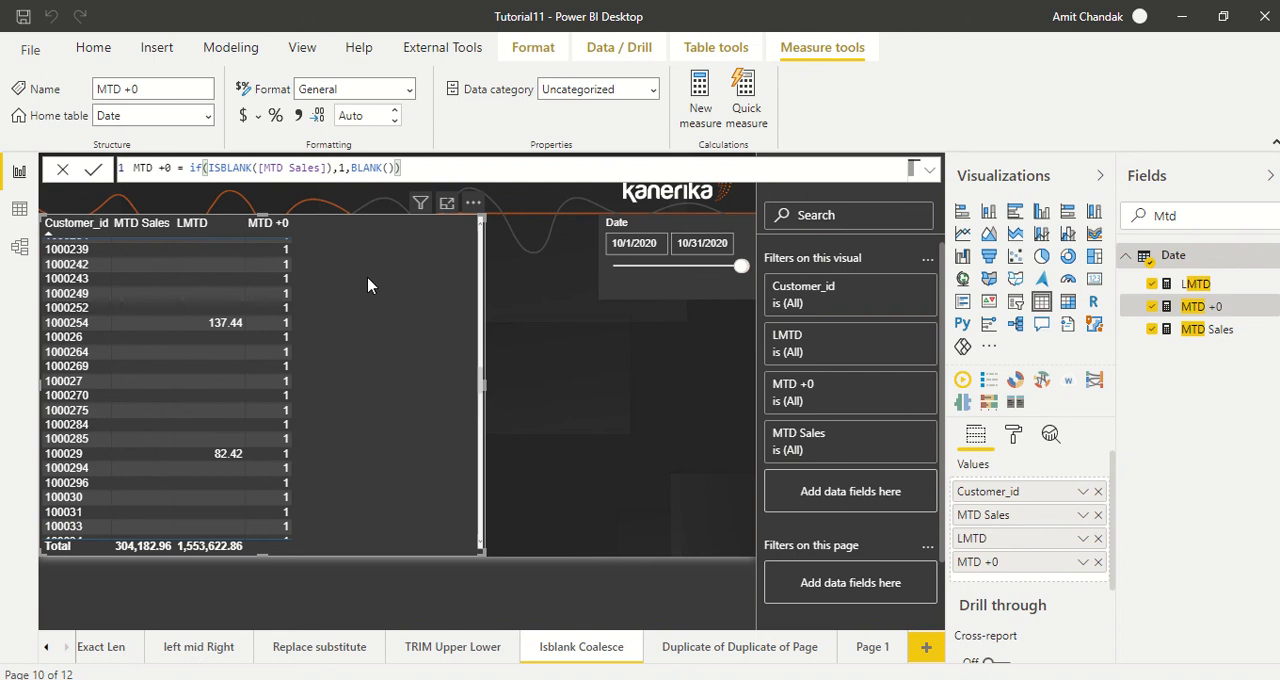
scroll(279, 293, up, 10)
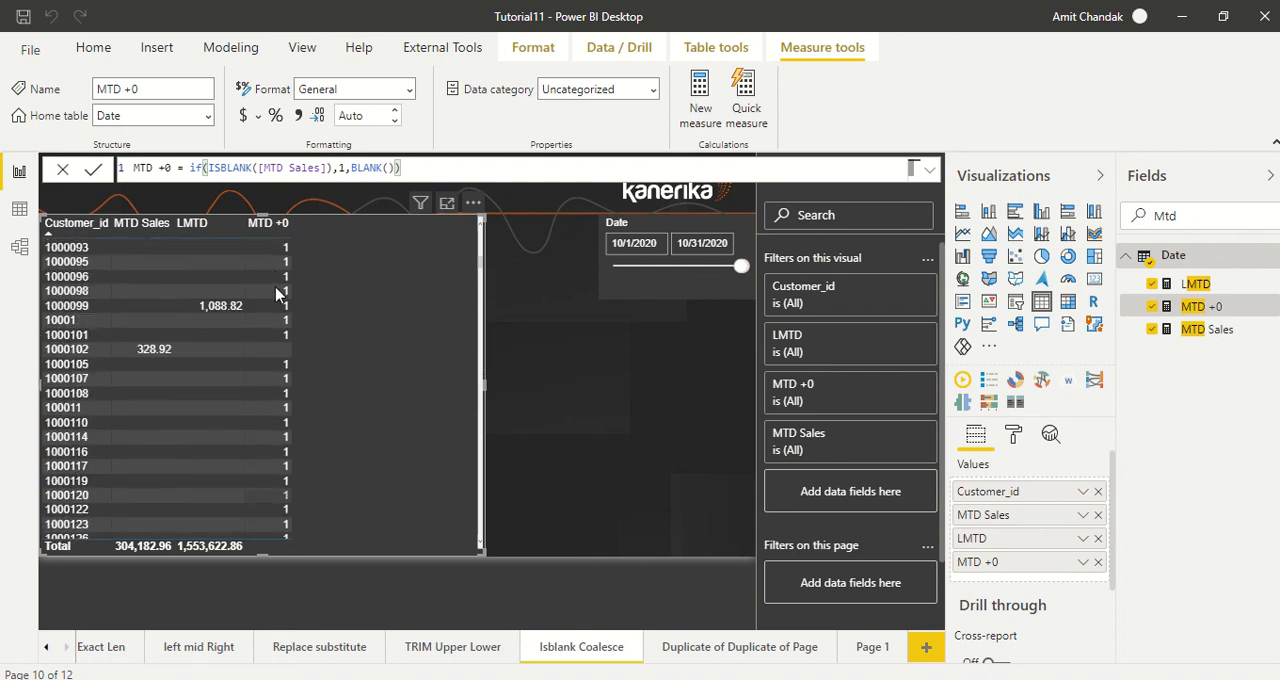
Step: Remove LMTD and MTD Sales from the customer table and review the rows listed with MTD +0 alone
click(1154, 285)
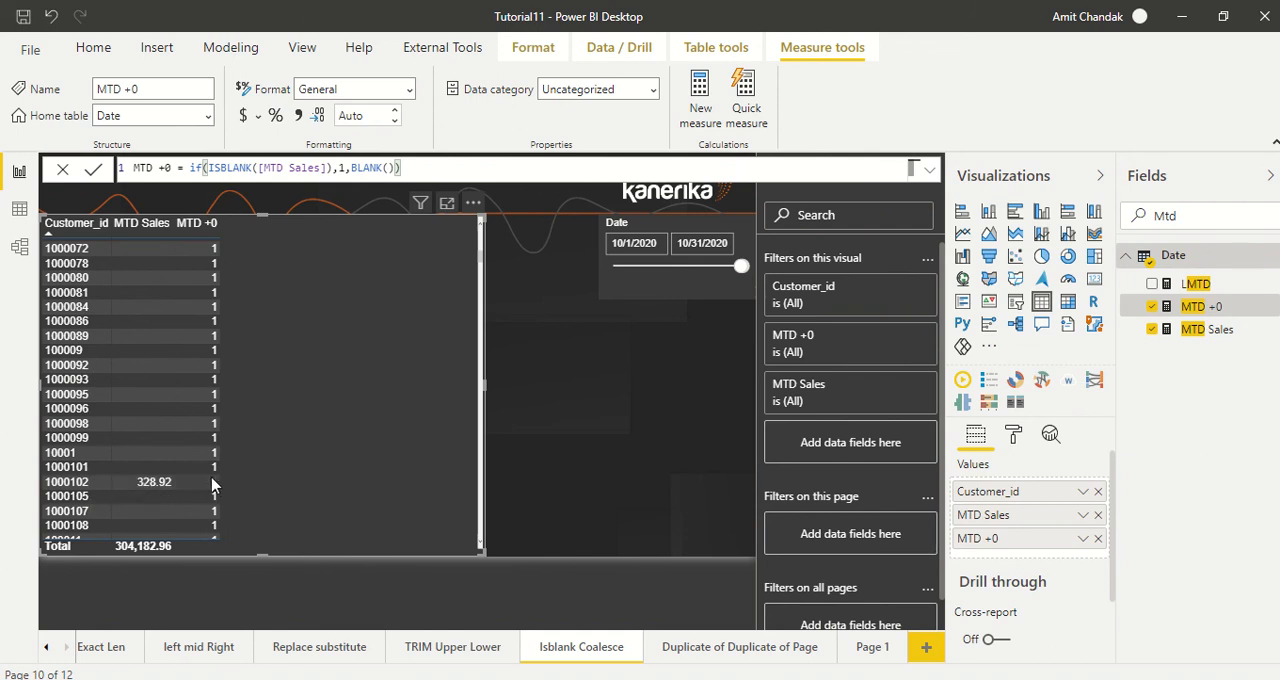
click(1152, 330)
scroll(236, 340, down, 3)
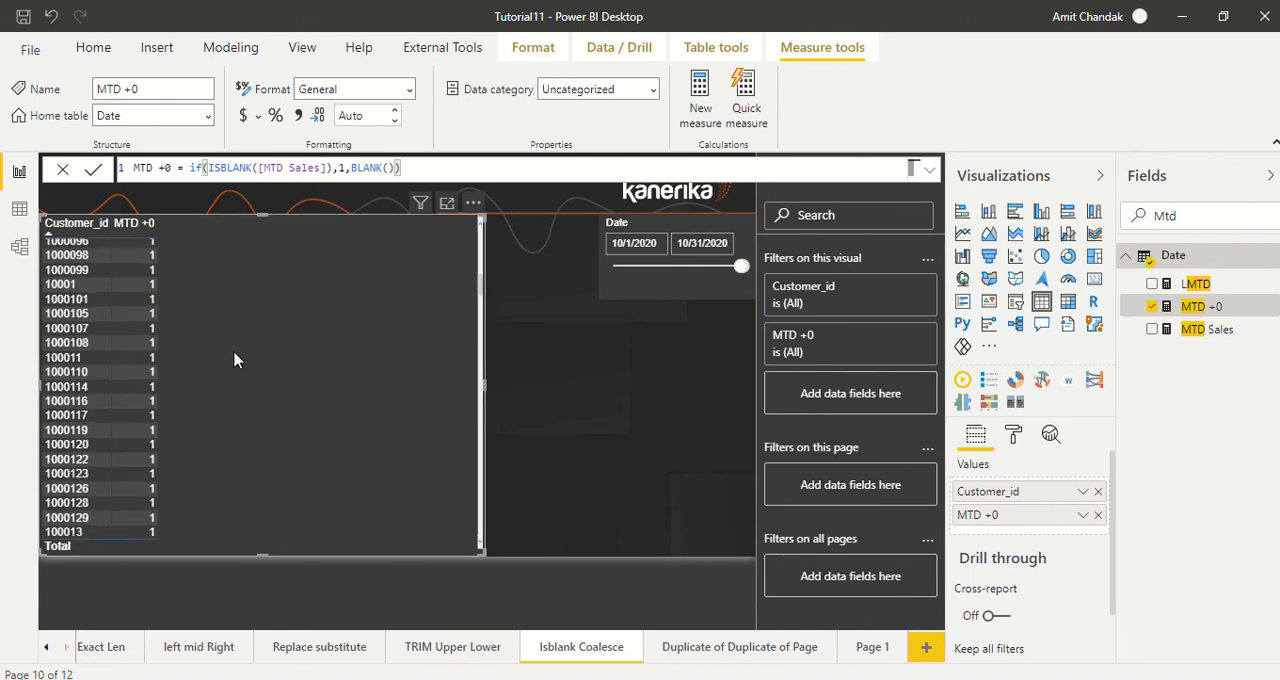
scroll(234, 360, down, 15)
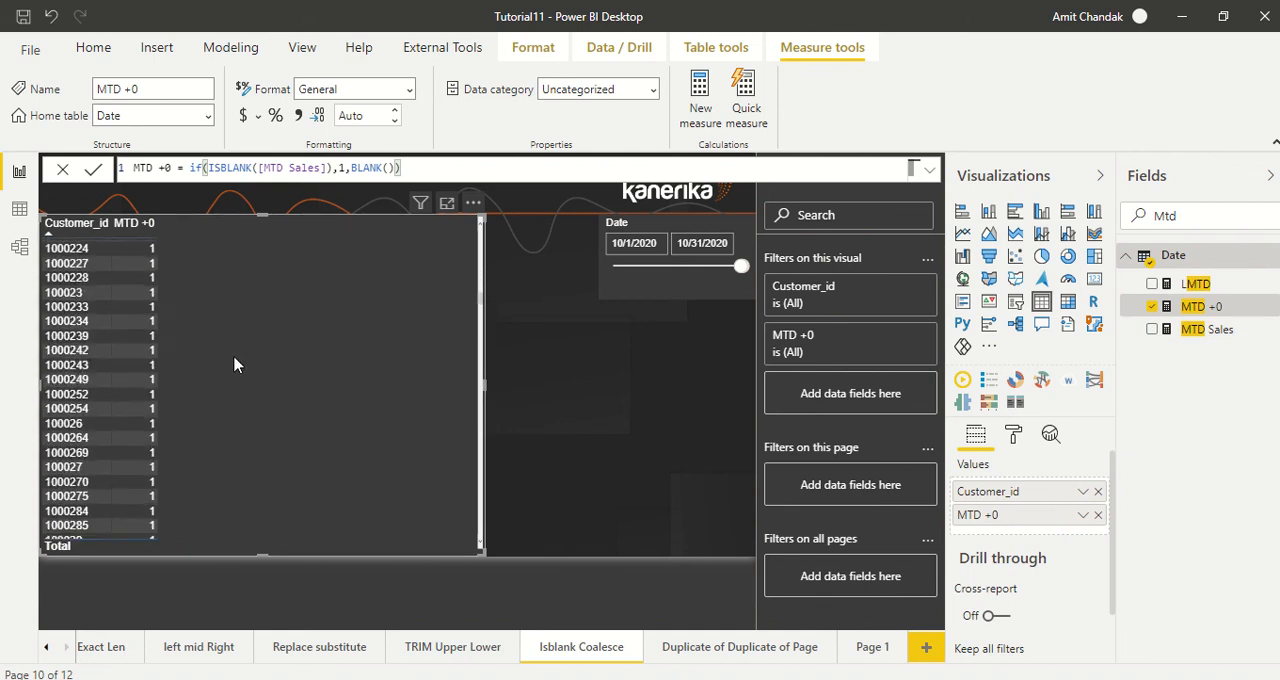
scroll(234, 364, up, 15)
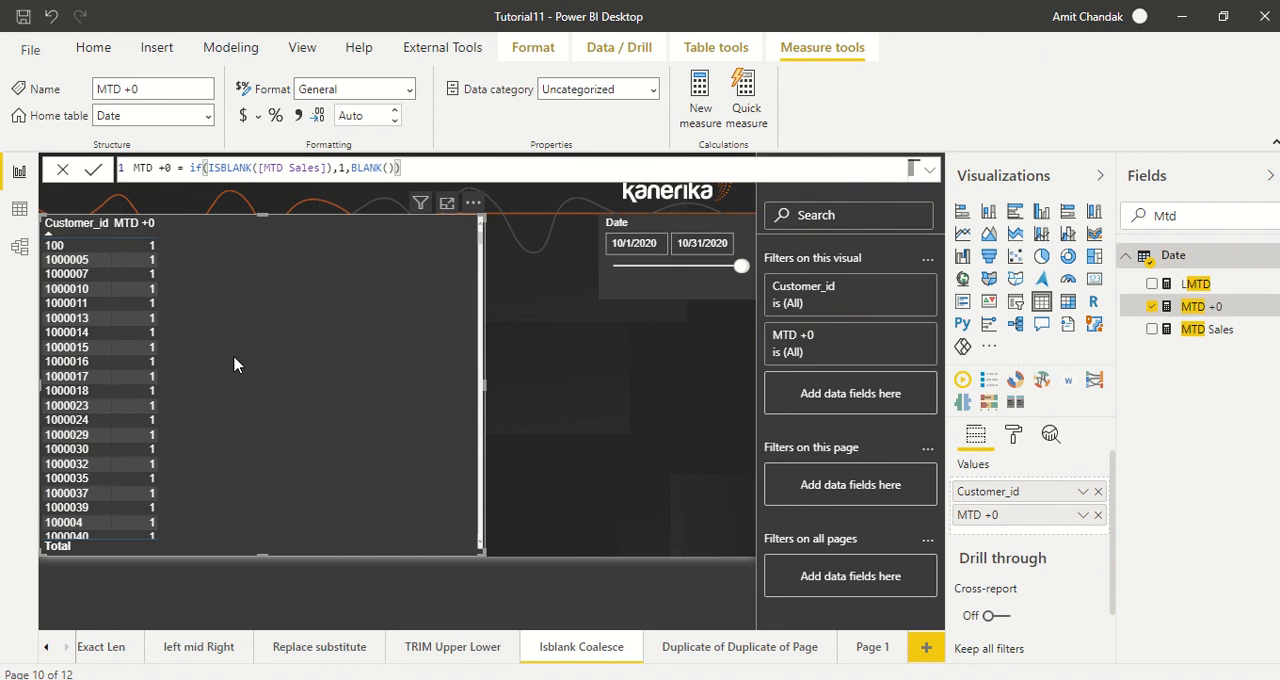
Step: Extend the logical test in the MTD +0 formula with && not(ISBLANK([LMTD]) after the MTD Sales check
click(327, 170)
text(])
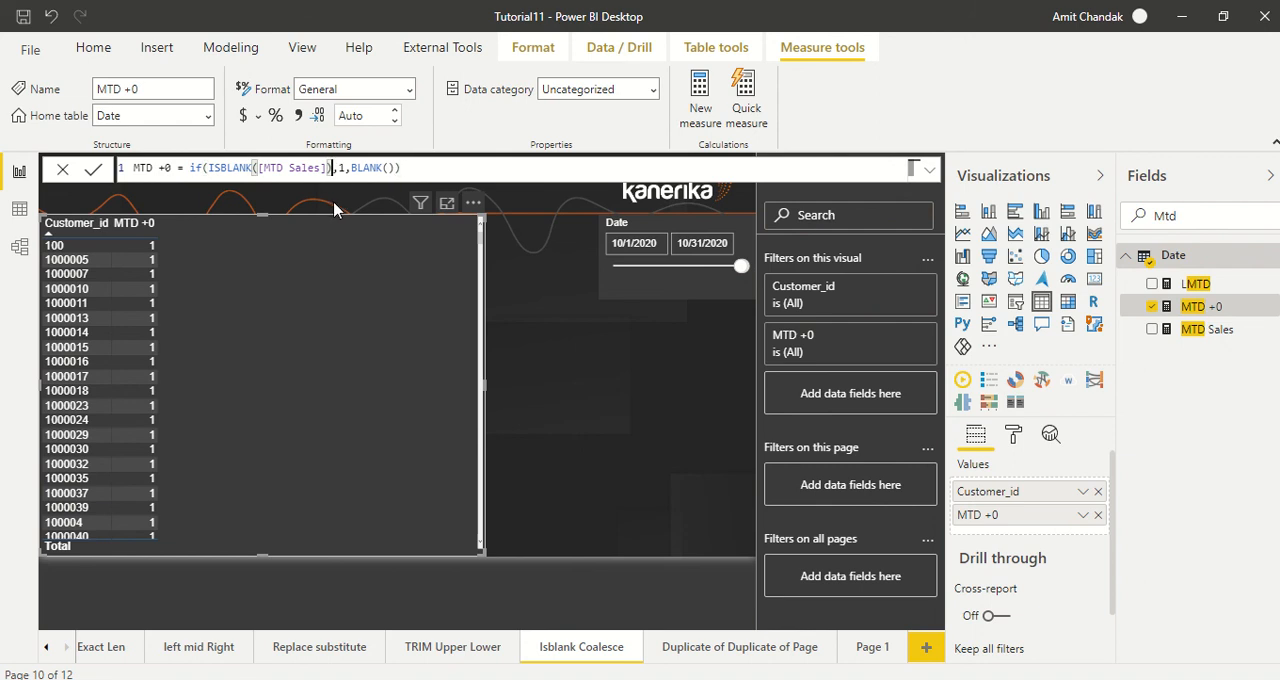
text( && )
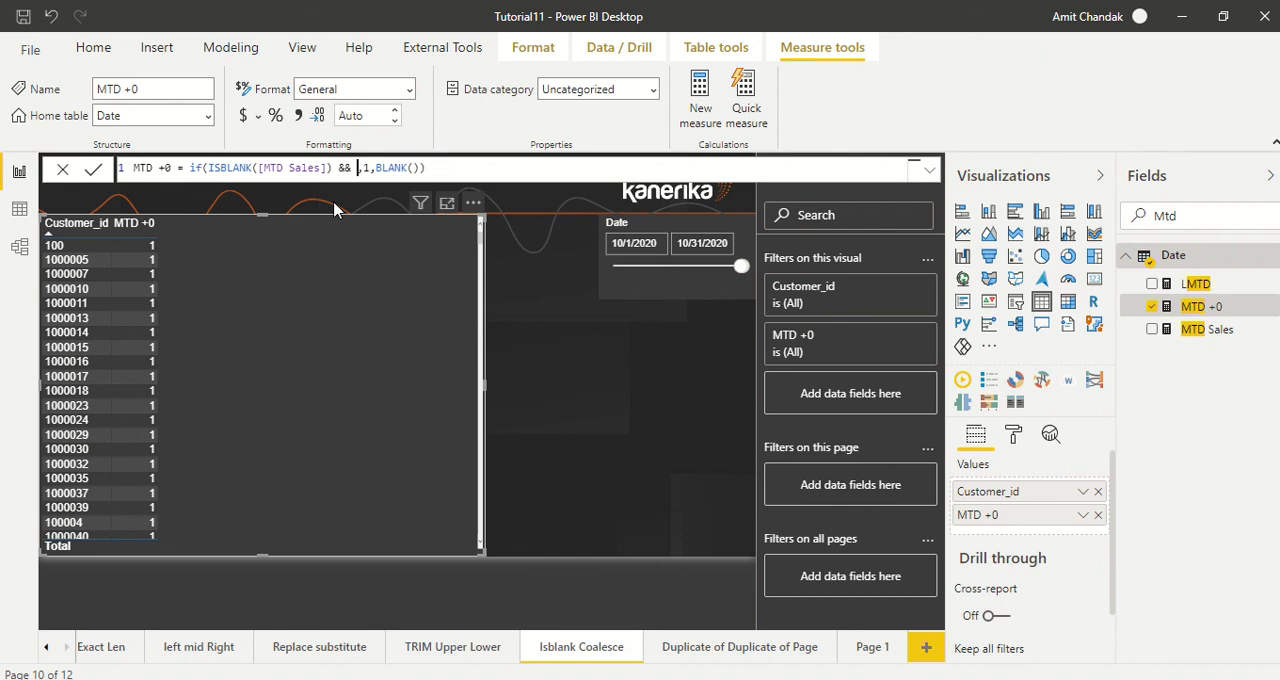
text(not(i)
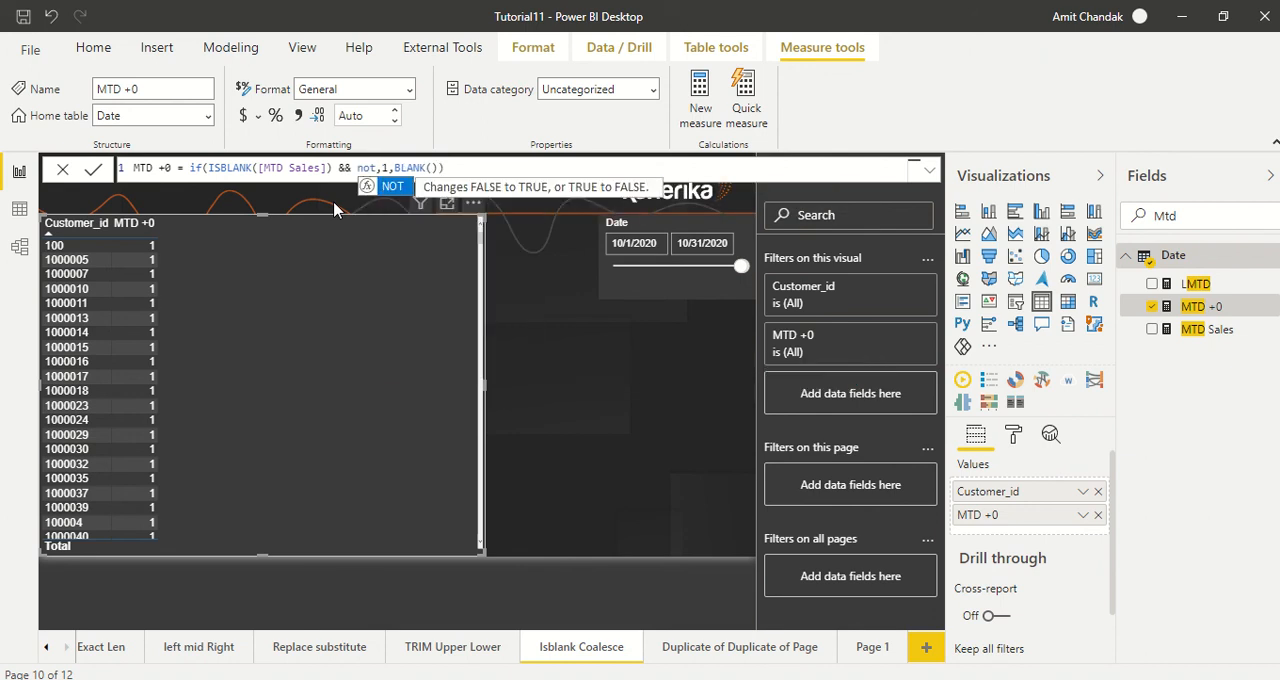
text(s)
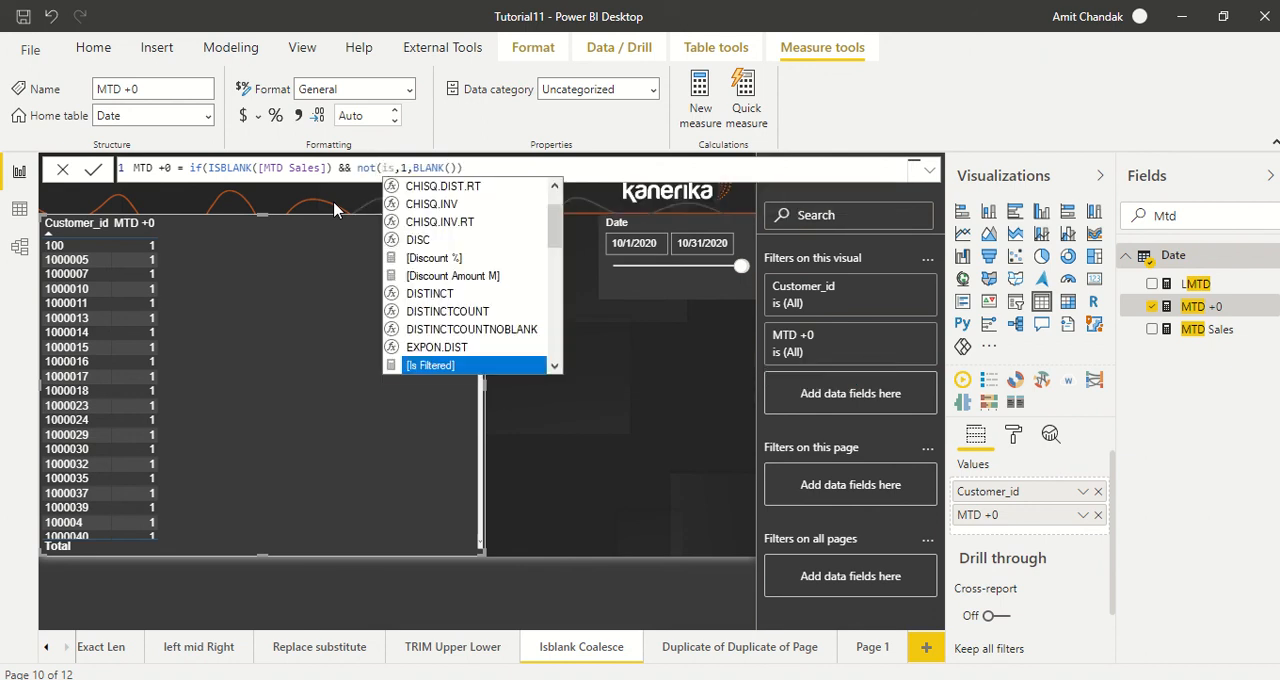
text(bl)
key(Tab)
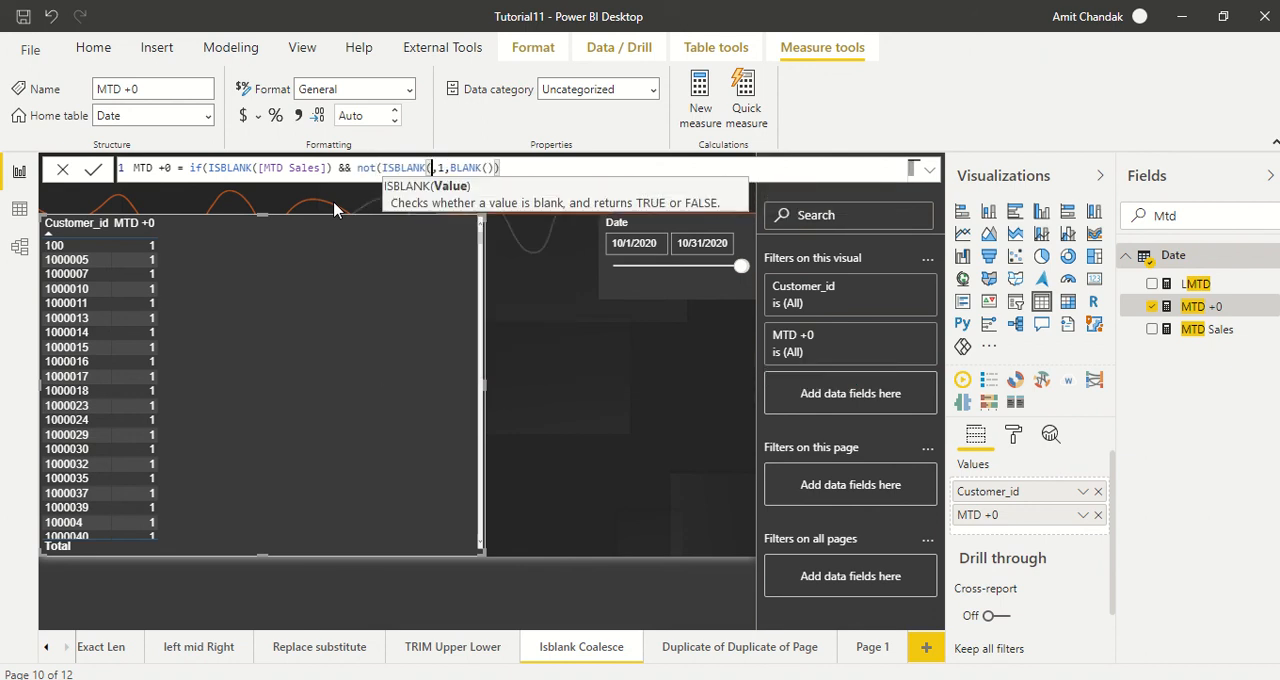
text(l)
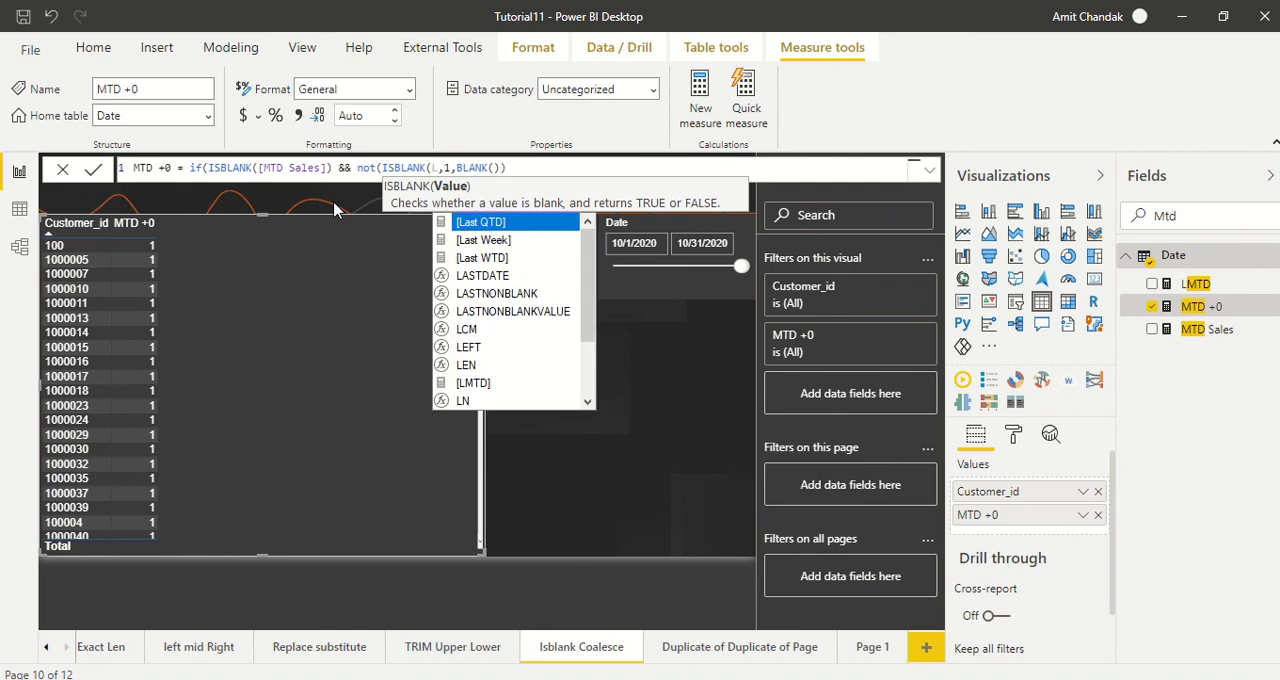
text(m)
key(Tab)
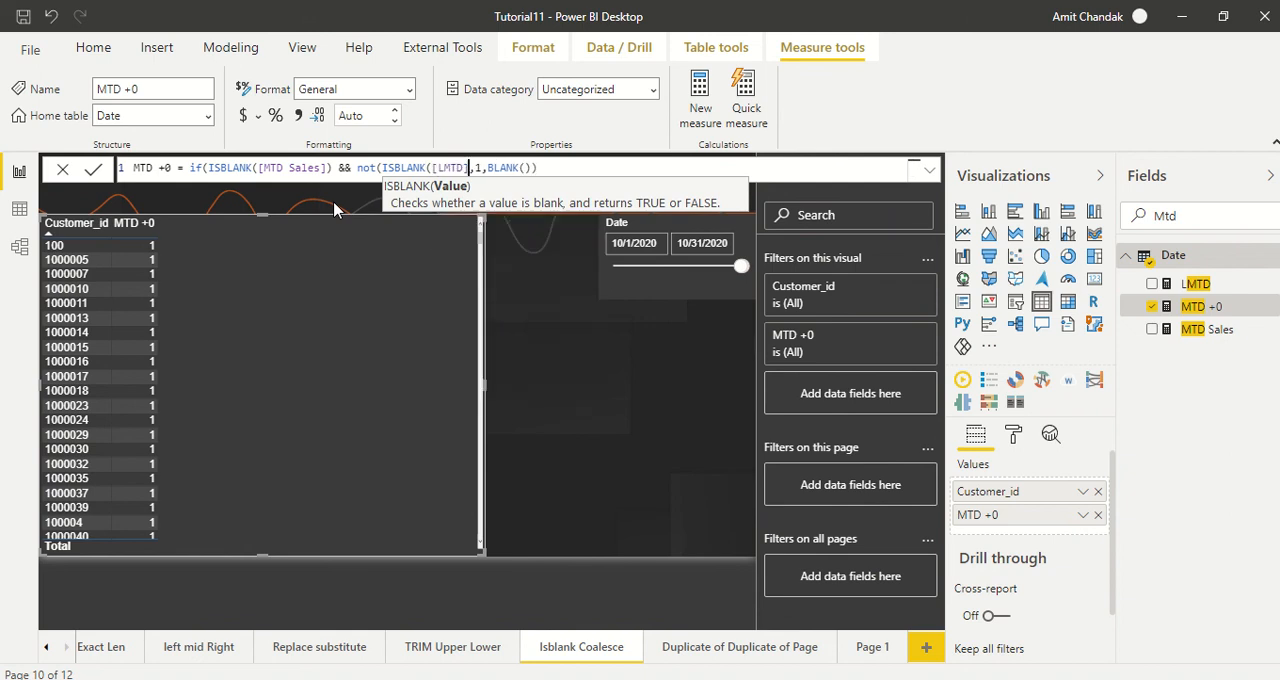
text())
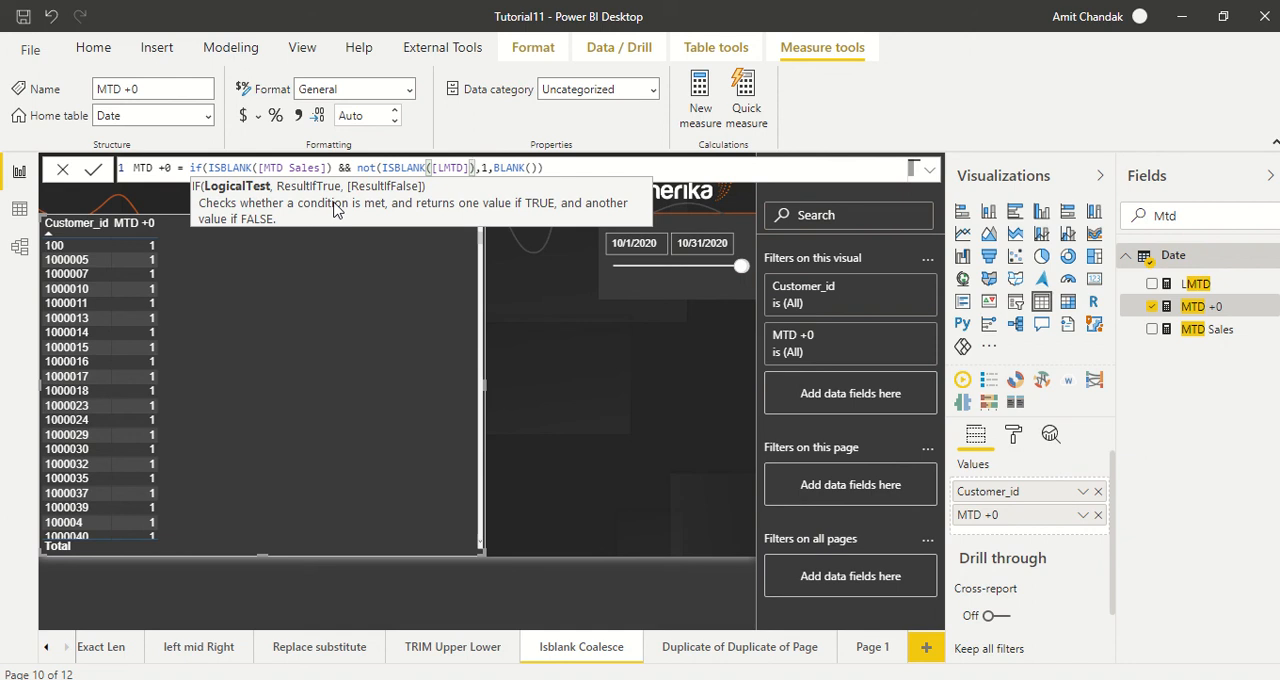
Step: Close the NOT function's parenthesis after ISBLANK([LMTD]) and commit the MTD +0 formula
key(Right)
key(Right)
key(Right)
key(Right)
key(Right)
key(Right)
key(Right)
key(Right)
key(Right)
key(Left)
key(Left)
key(Left)
key(Left)
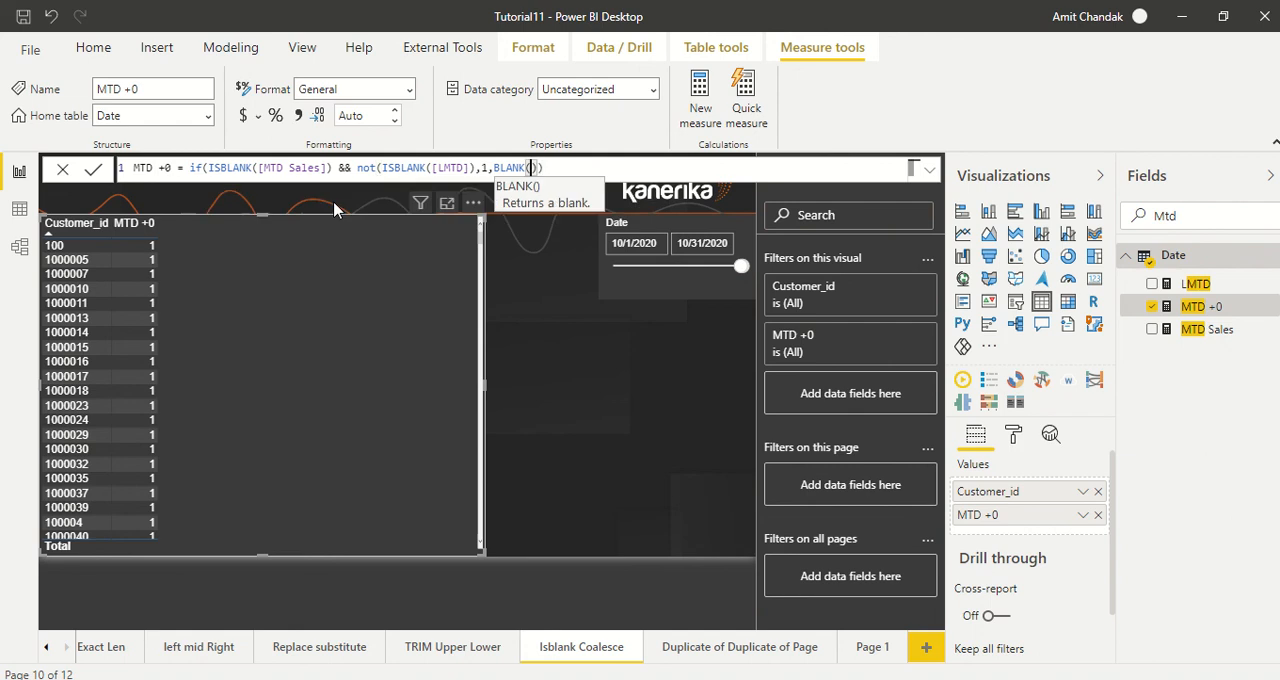
key(Left)
key(Left)
key(Left)
key(Left)
key(Left)
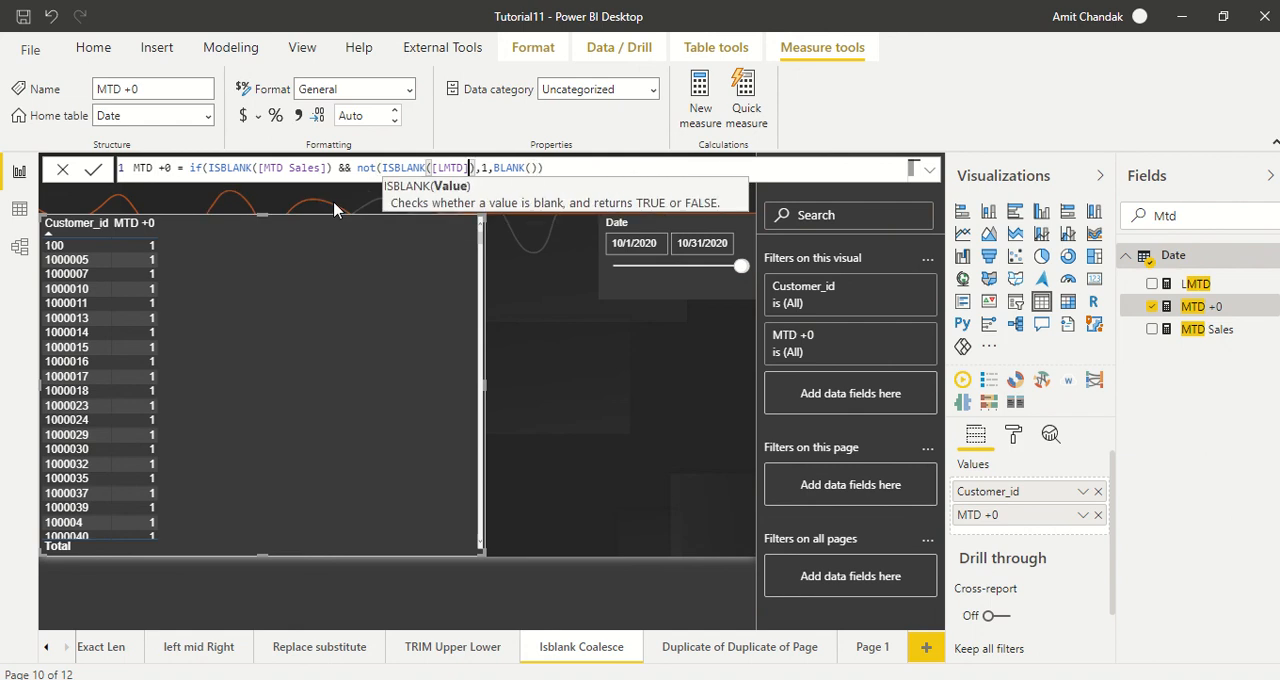
text())
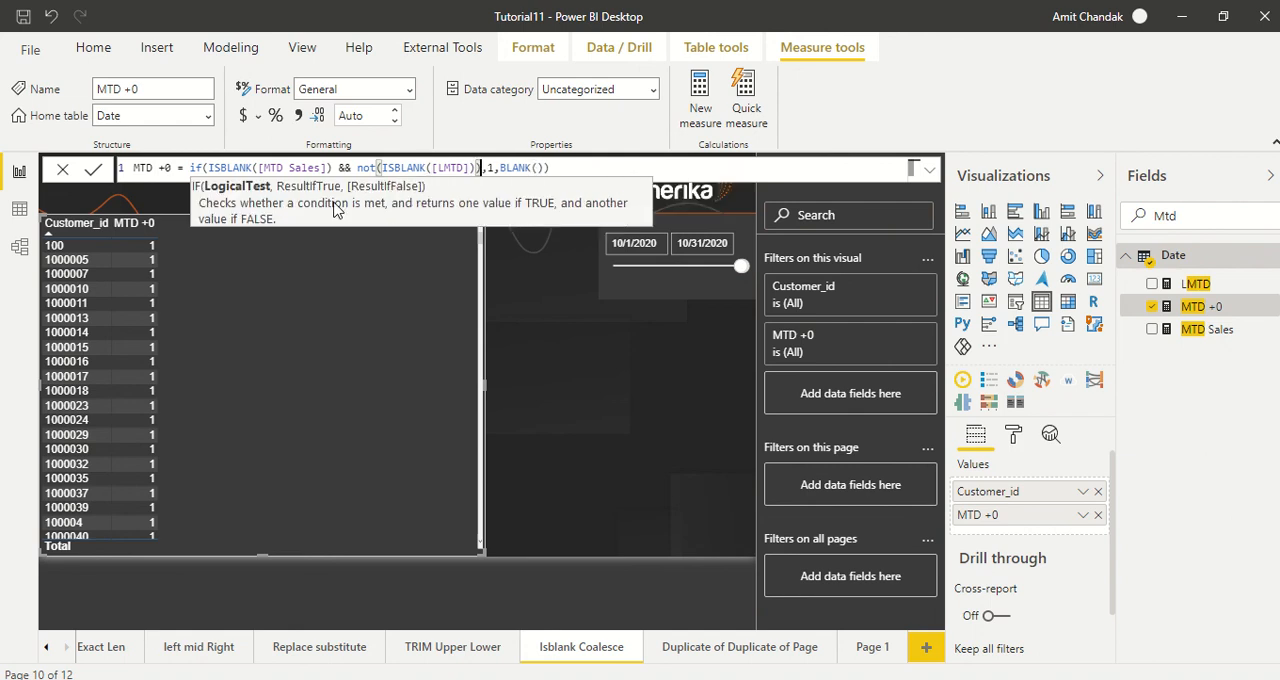
key(End)
key(Return)
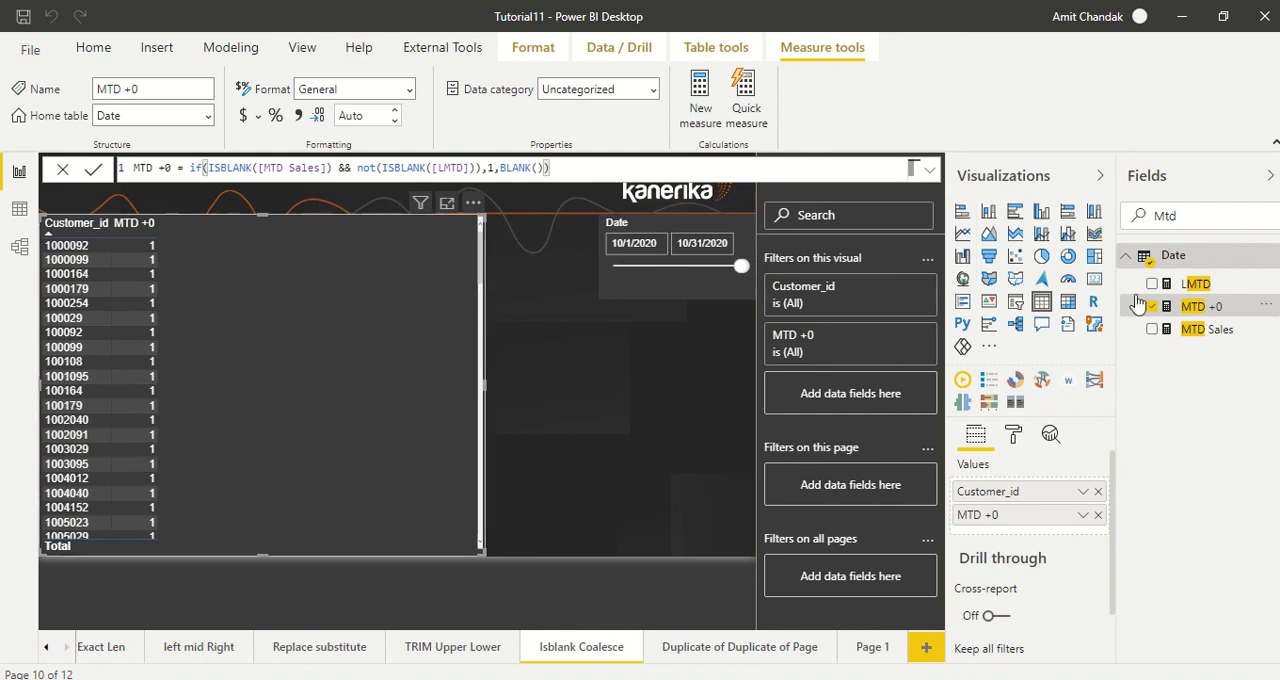
Step: Add LMTD and MTD Sales back to the customer table and compare them with the MTD +0 flag
drag(1195, 284, 289, 251)
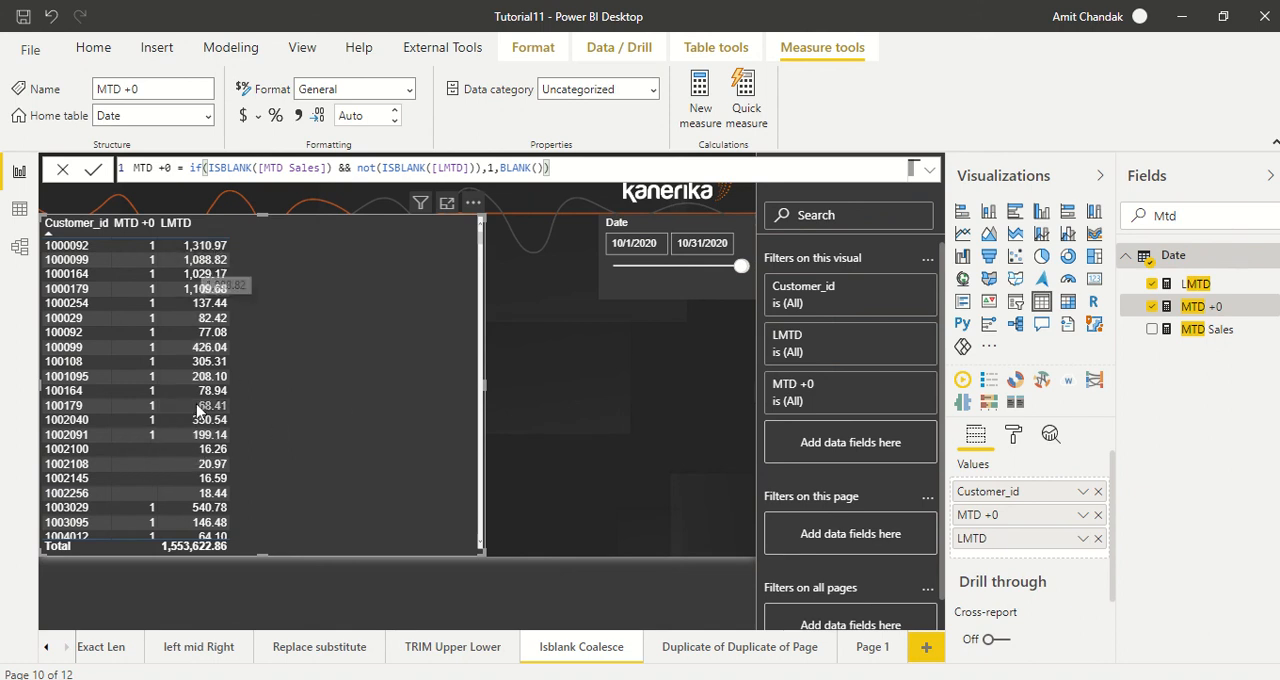
drag(1212, 332, 375, 248)
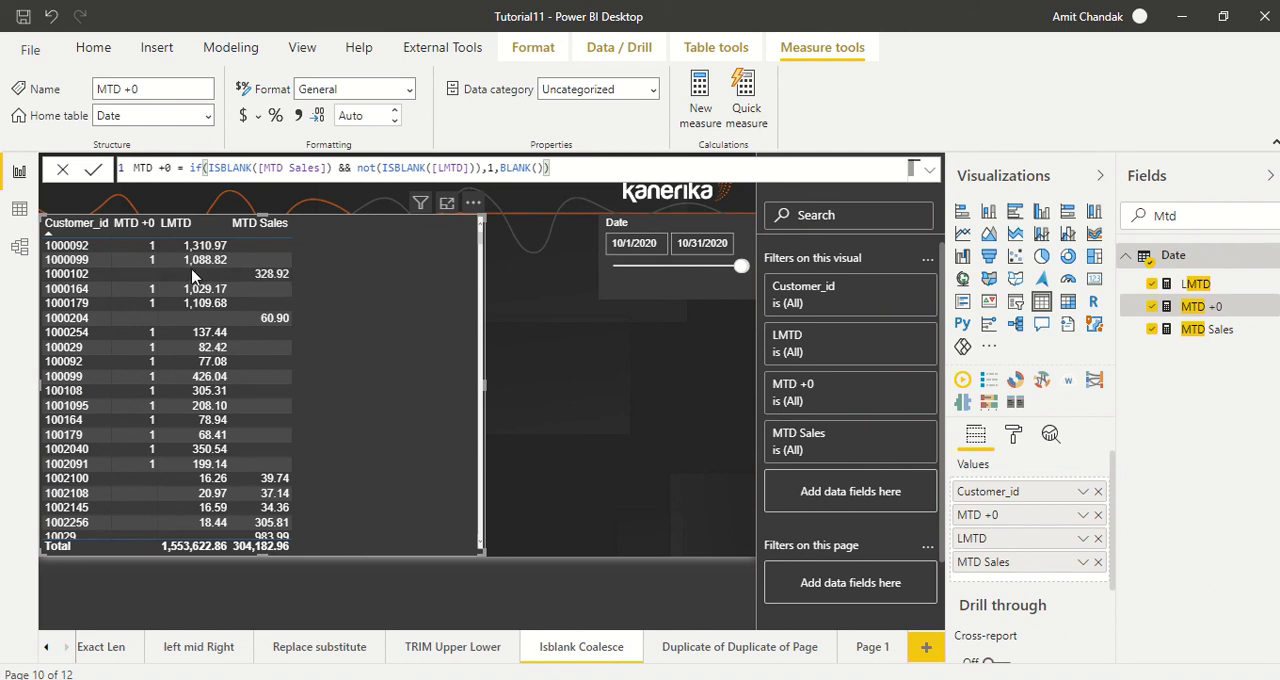
scroll(260, 350, down, 3)
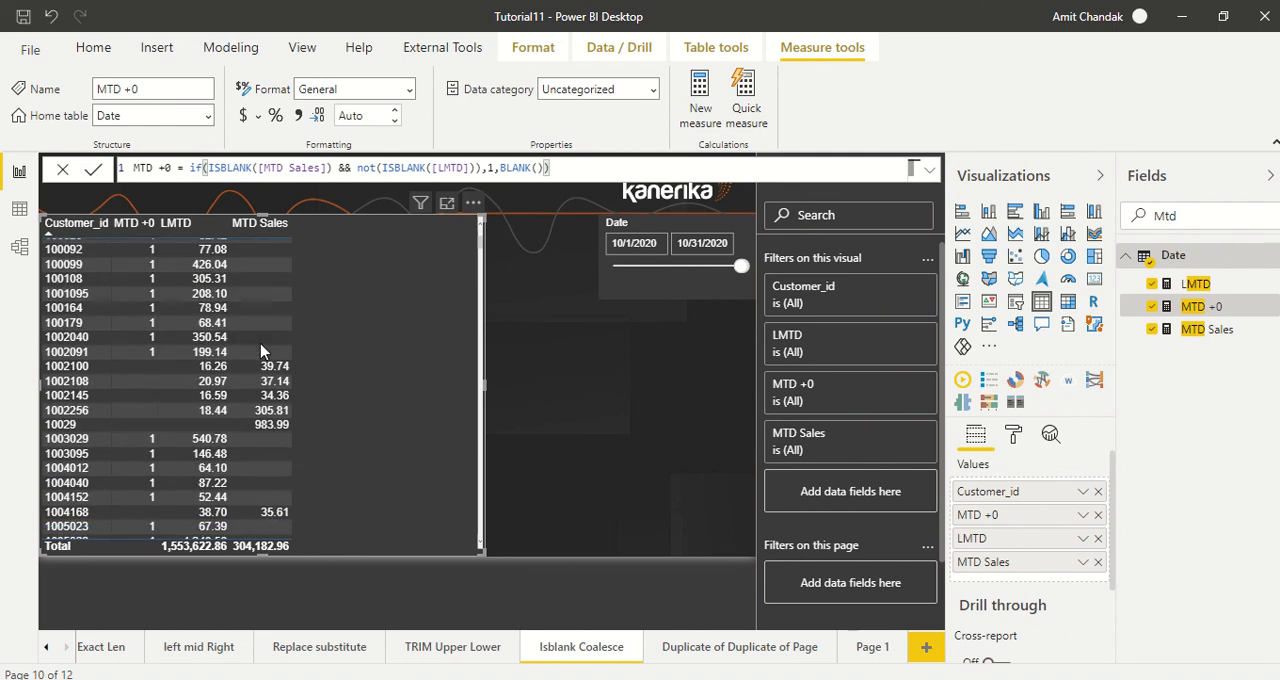